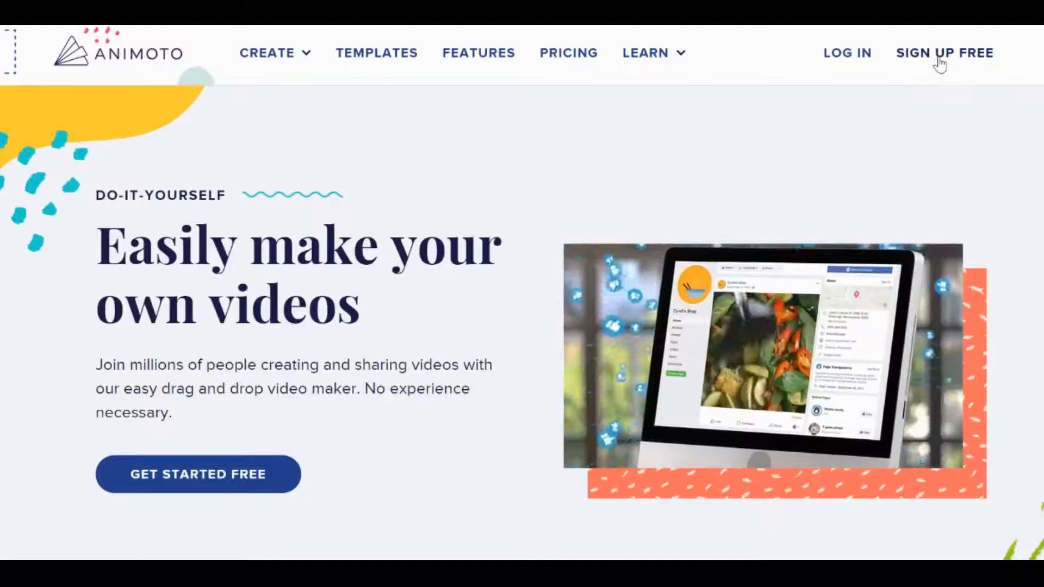
pyautogui.click(939, 61)
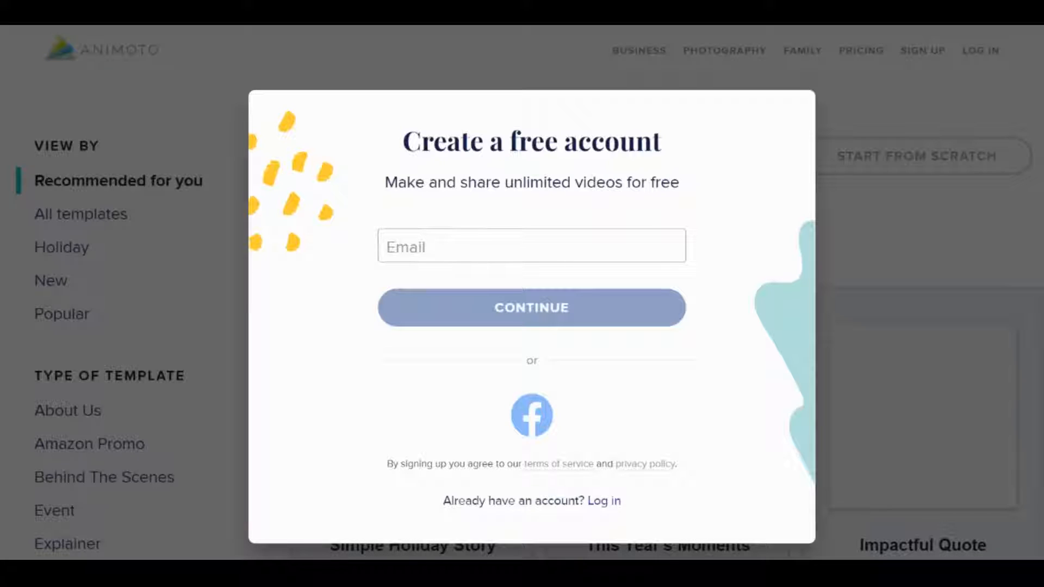
pyautogui.click(553, 249)
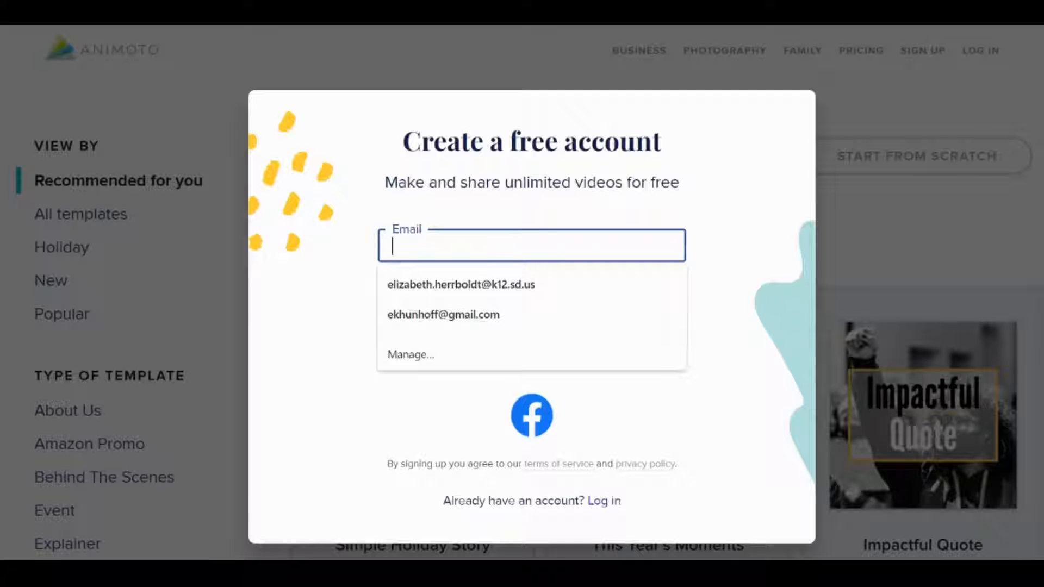
pyautogui.click(569, 204)
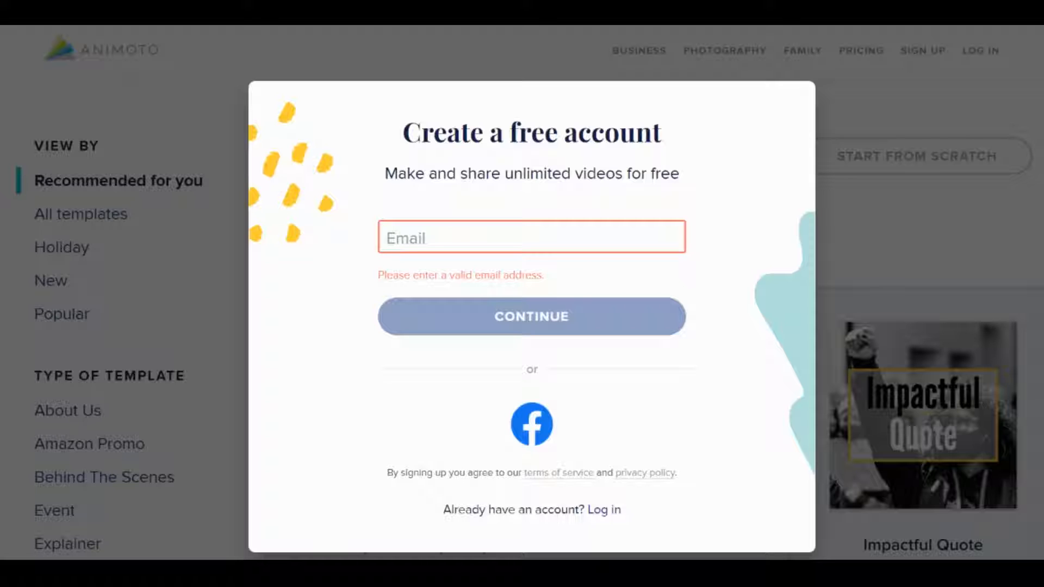
pyautogui.click(667, 125)
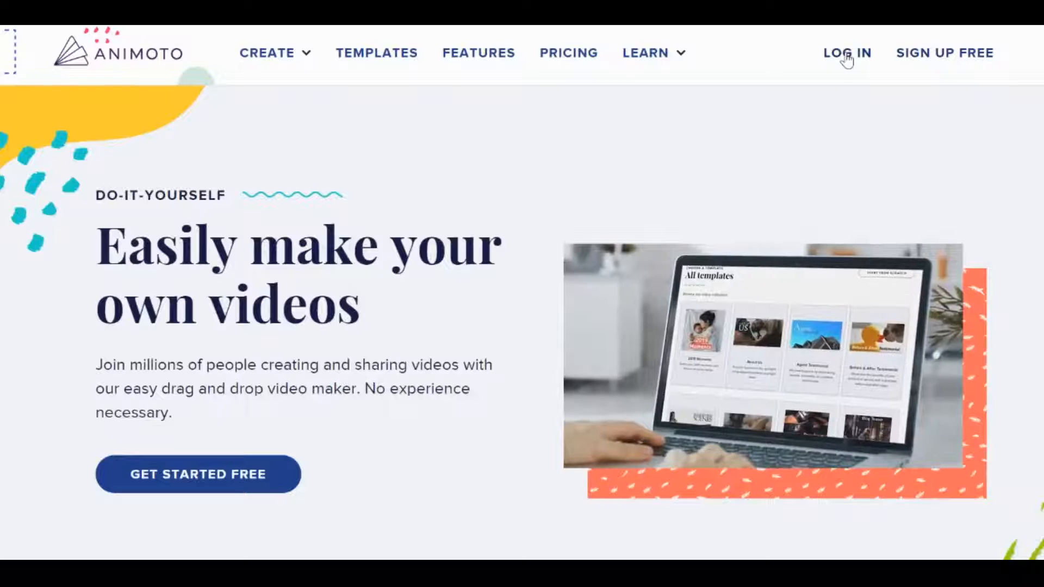
# - Log in to the existing account using Google sign-in with the school e-mail account
pyautogui.click(847, 58)
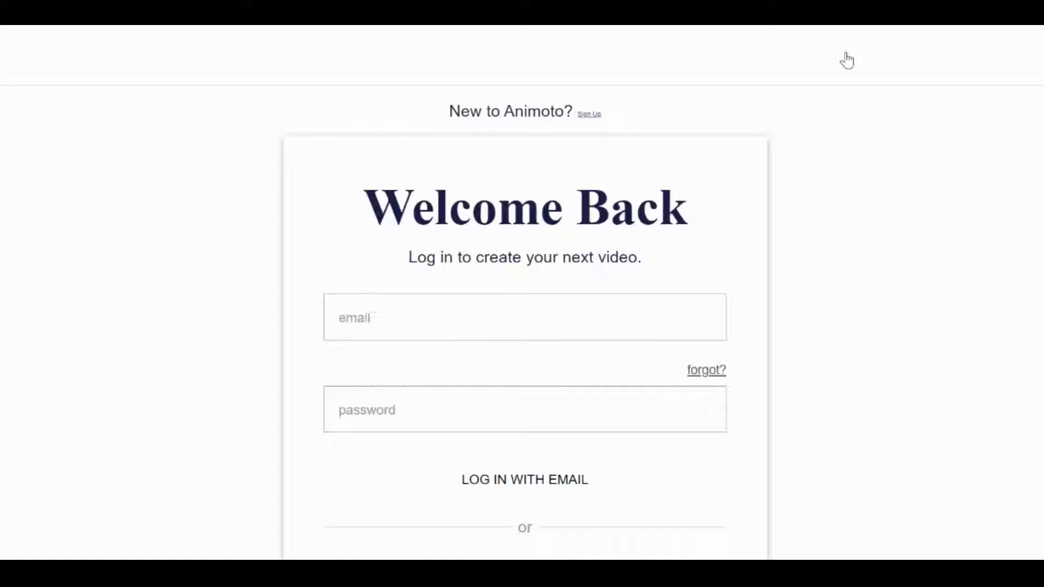
pyautogui.scroll(-2, 847, 60)
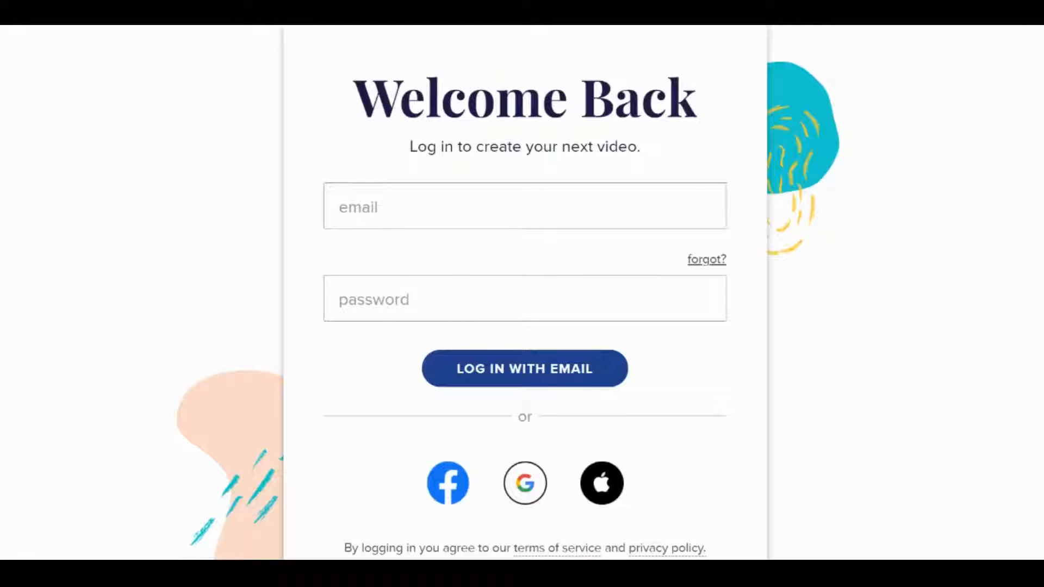
pyautogui.scroll(-2, 534, 464)
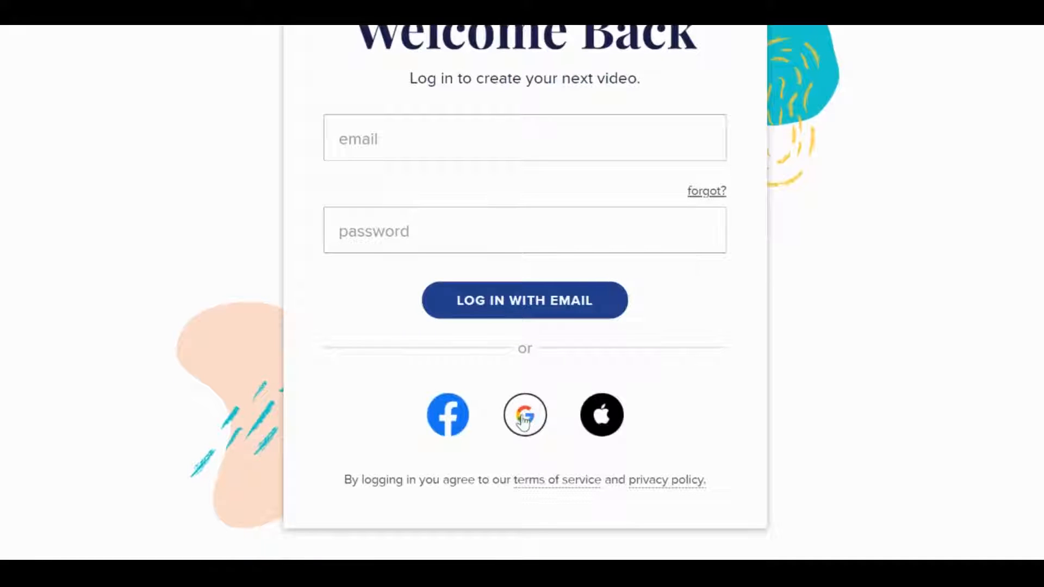
pyautogui.click(528, 420)
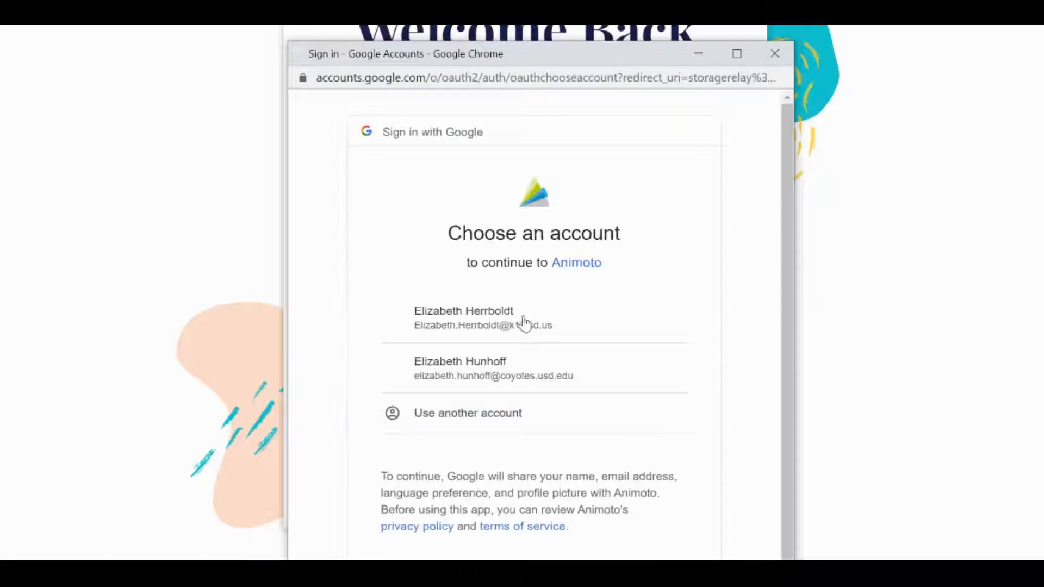
pyautogui.click(511, 327)
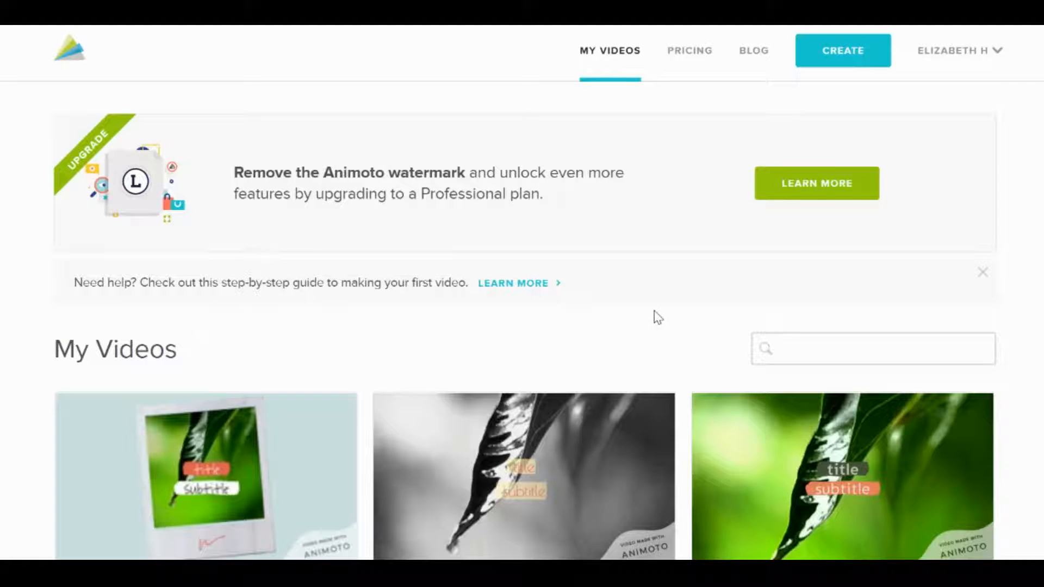
# - Create a new video, starting from scratch instead of using a recommended template
pyautogui.scroll(-6, 658, 324)
pyautogui.scroll(1, 673, 405)
pyautogui.scroll(5, 673, 405)
pyautogui.click(835, 62)
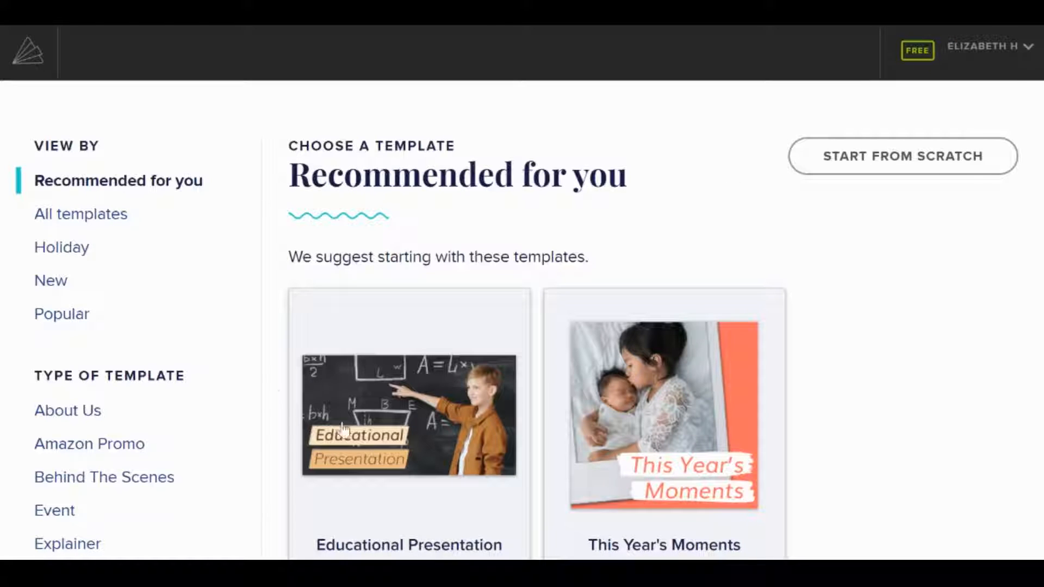
pyautogui.moveTo(343, 431)
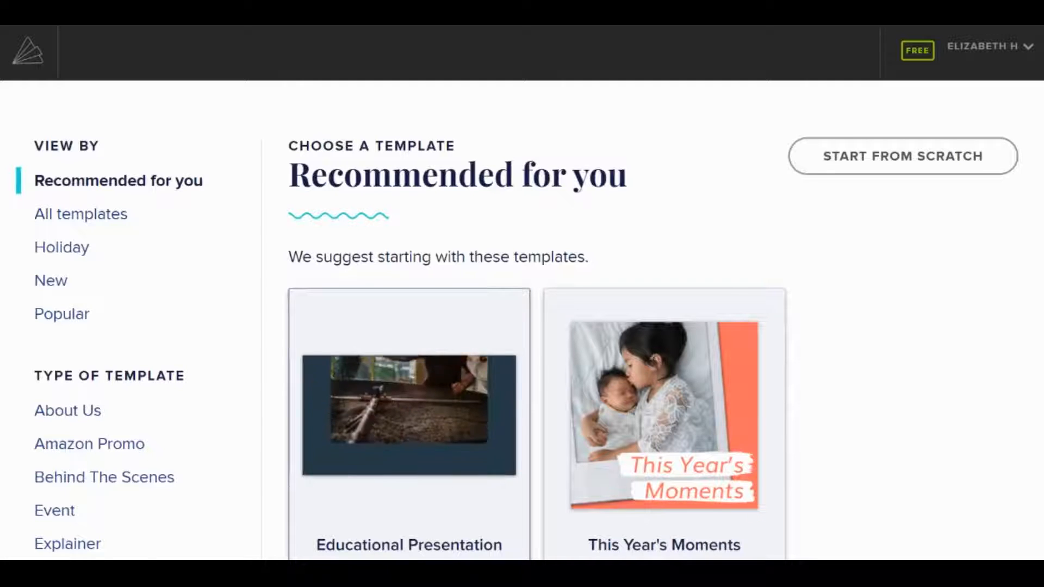
pyautogui.click(918, 164)
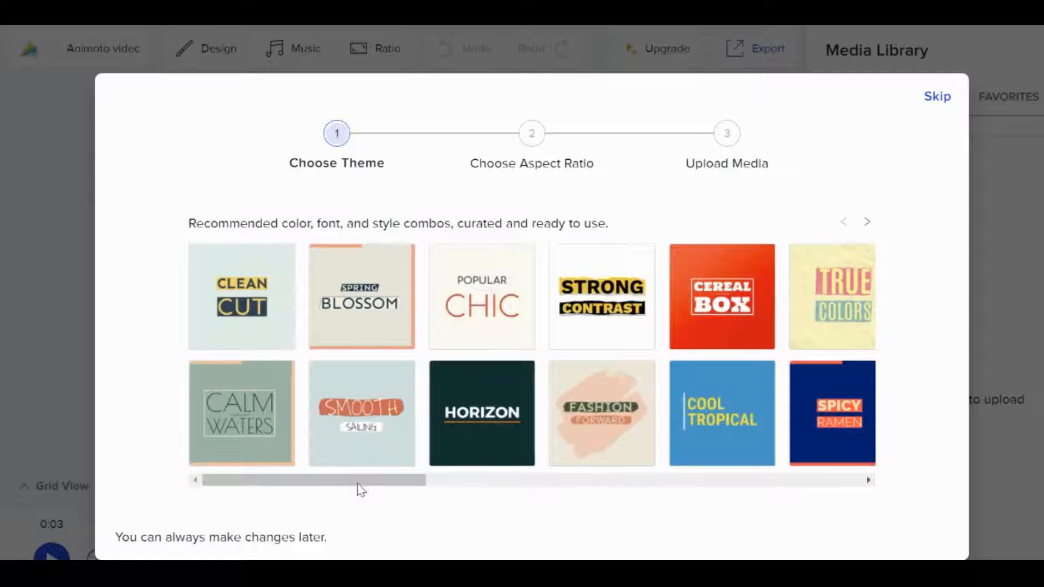
# - Choose the Golden Luxury theme and the Landscape 16:9 aspect ratio for the new video, and skip the media upload
pyautogui.moveTo(358, 485); pyautogui.dragTo(666, 496)
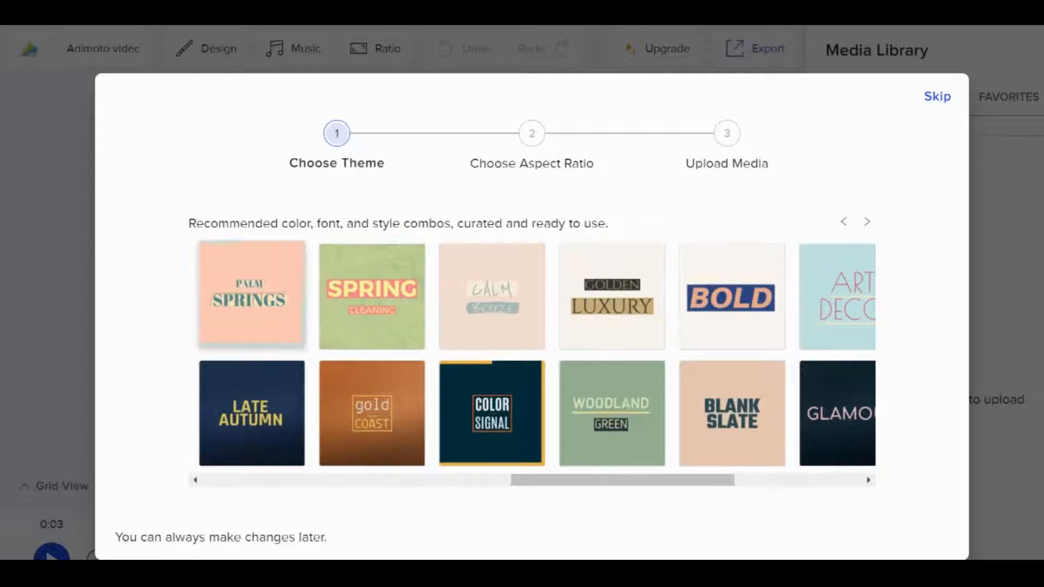
pyautogui.click(624, 302)
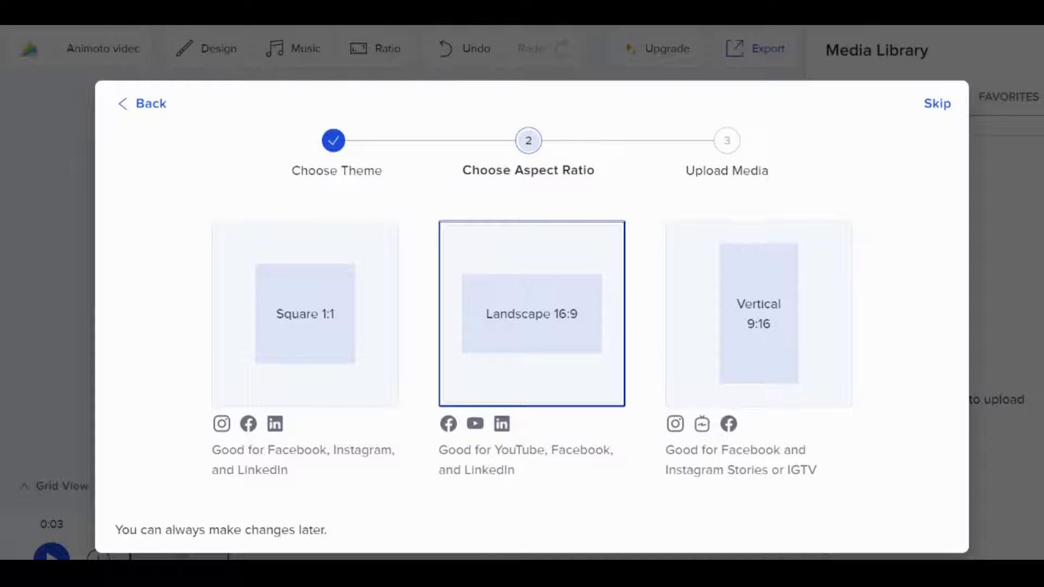
pyautogui.click(517, 314)
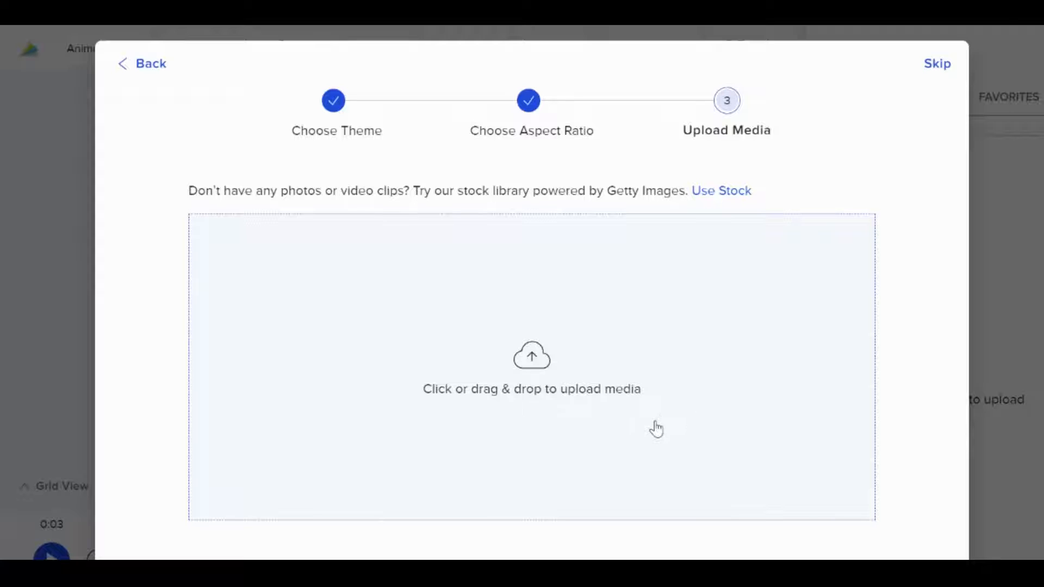
pyautogui.click(937, 64)
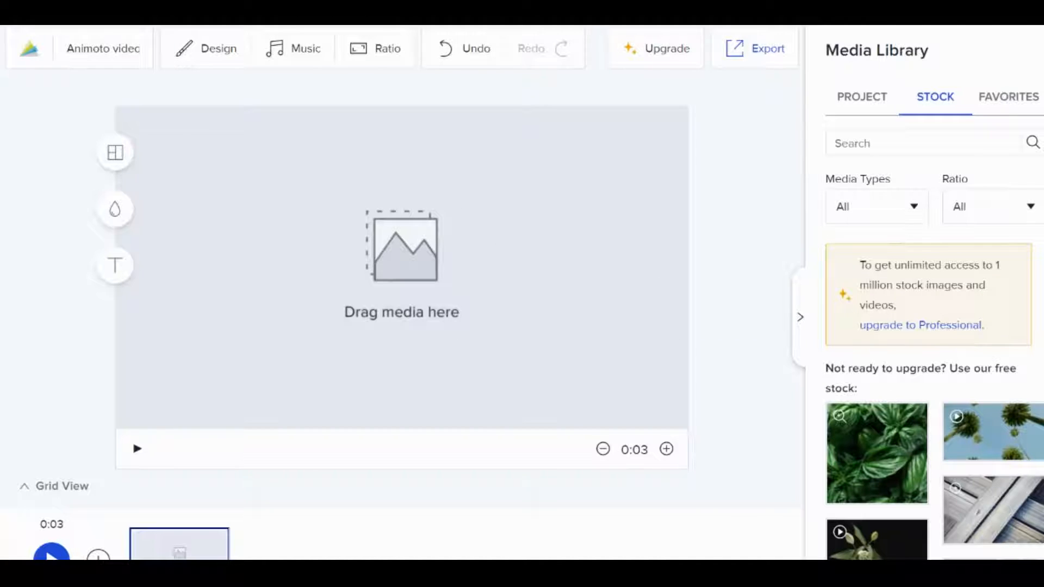
# - Place the aerial highway photo from the free stock media in the empty block and play the block
pyautogui.scroll(-2, 923, 404)
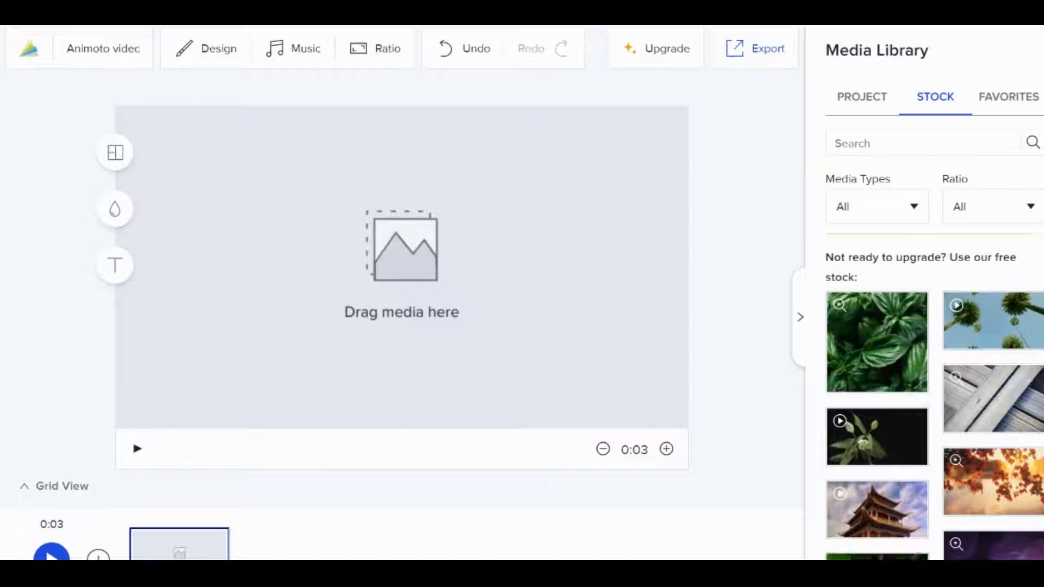
pyautogui.moveTo(993, 408); pyautogui.dragTo(413, 296)
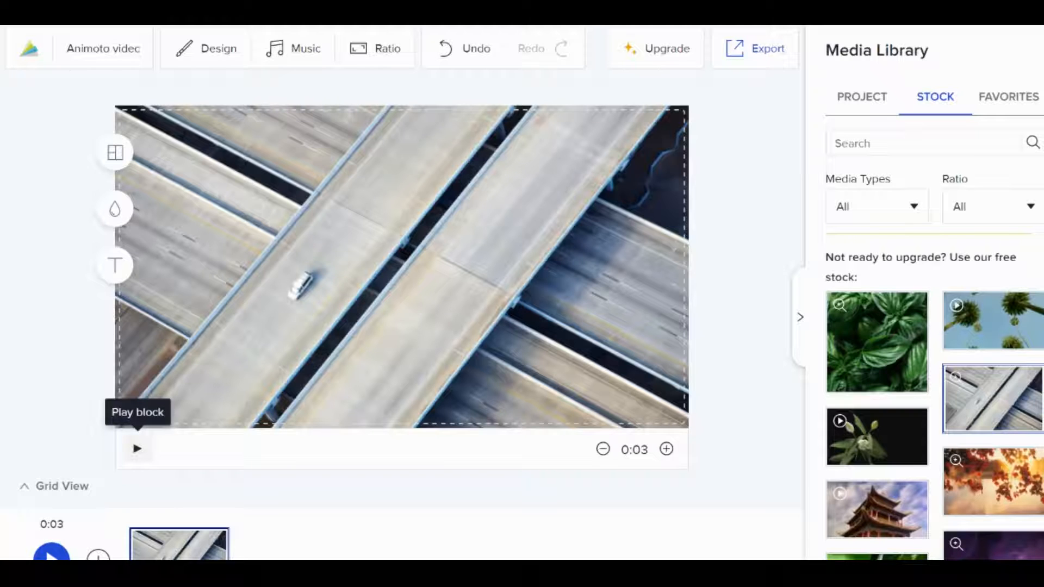
pyautogui.click(137, 449)
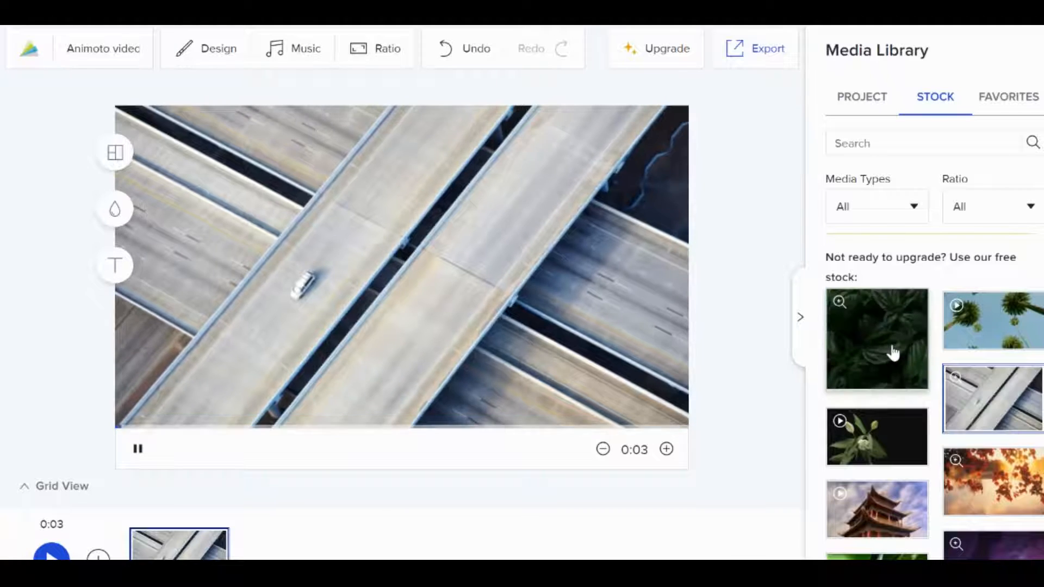
# - Replace the block's image with the green leaves stock photo, preview it, and show the project's media
pyautogui.moveTo(892, 354); pyautogui.dragTo(370, 230)
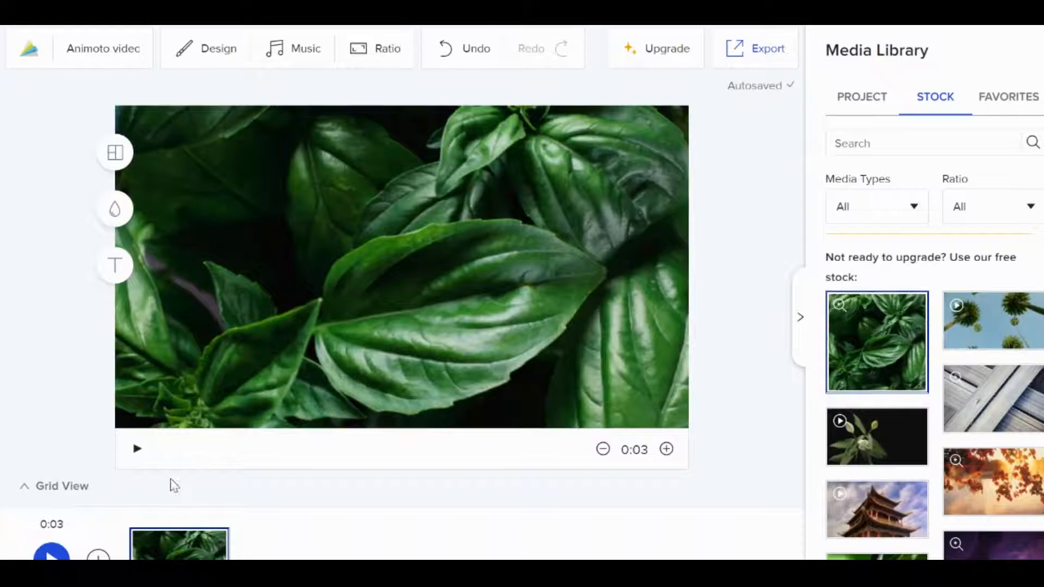
pyautogui.click(137, 452)
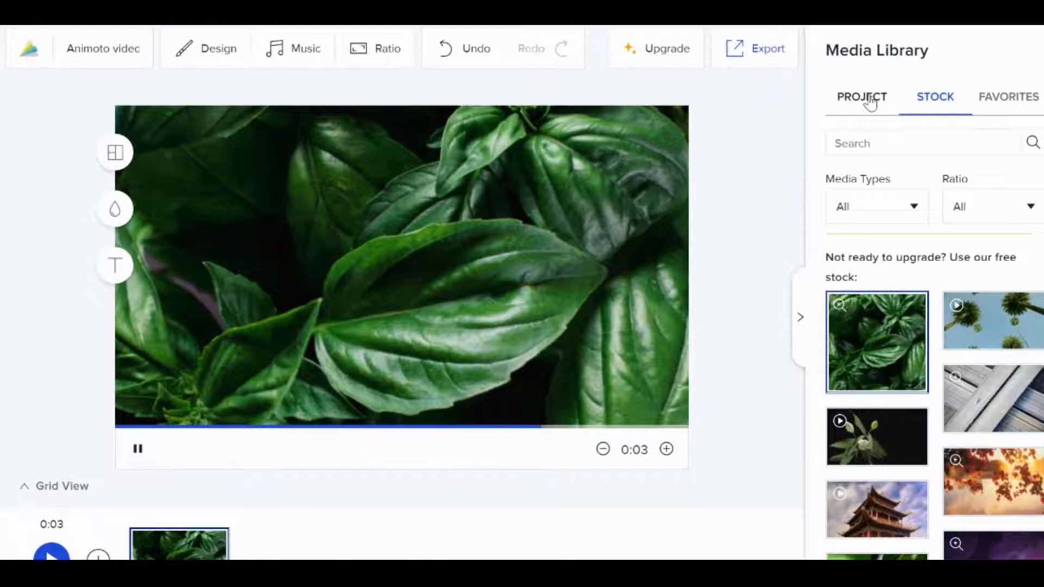
pyautogui.click(878, 96)
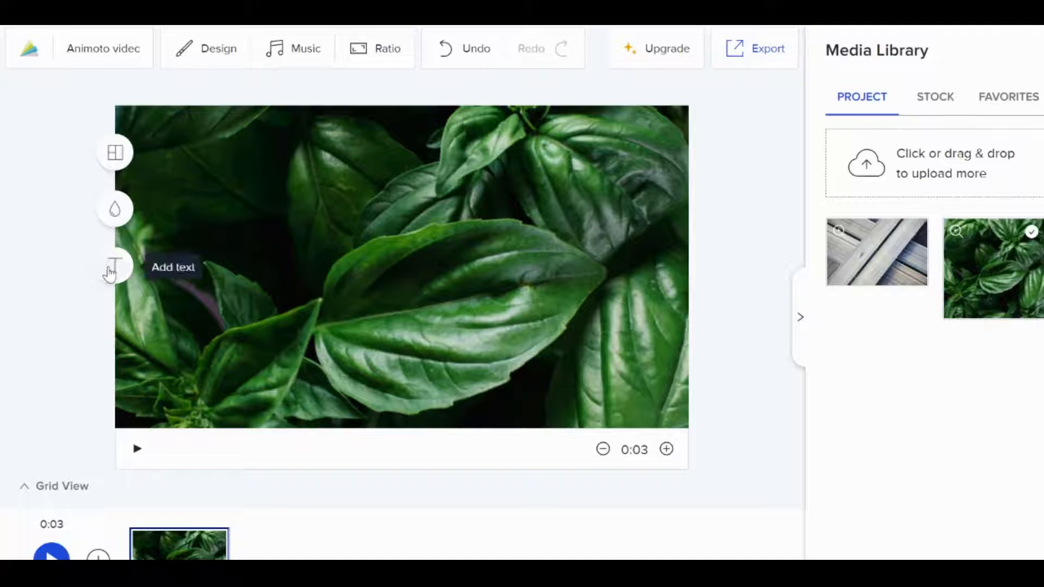
# - Change the block's layout so the leaf photo is shown in a single centered circle
pyautogui.click(110, 159)
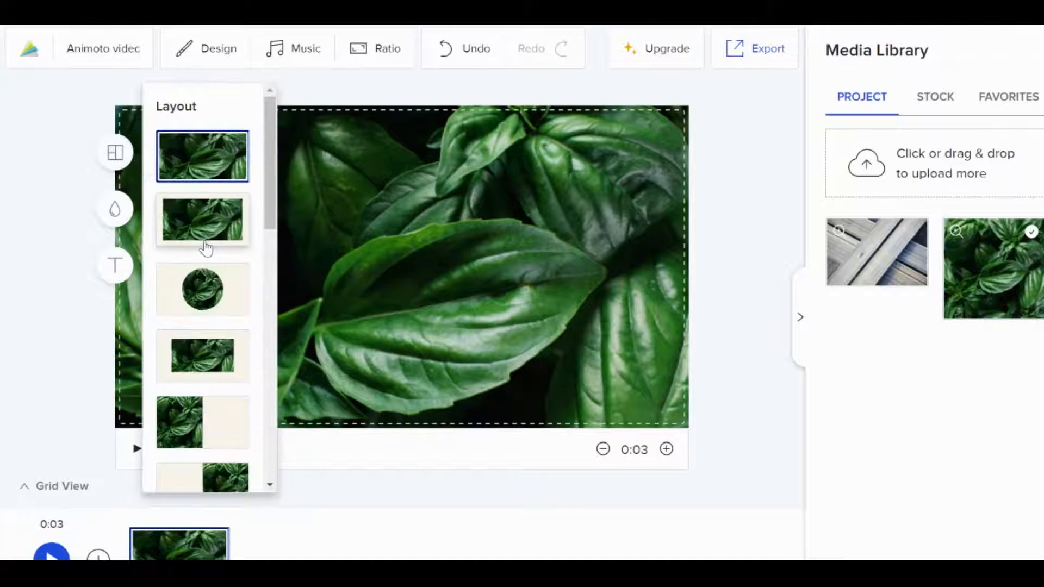
pyautogui.scroll(-5, 205, 244)
pyautogui.scroll(5, 205, 251)
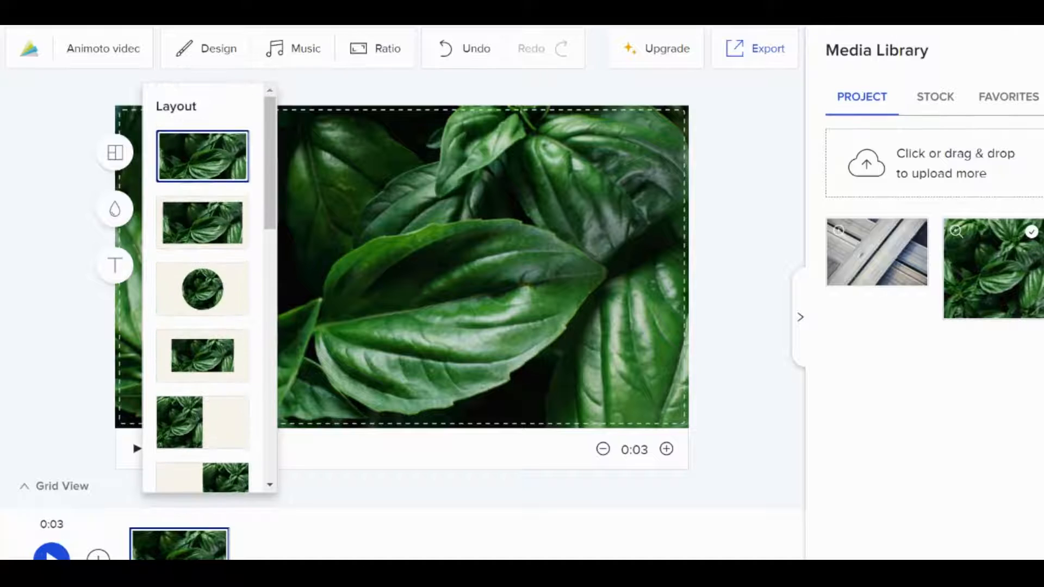
pyautogui.click(237, 302)
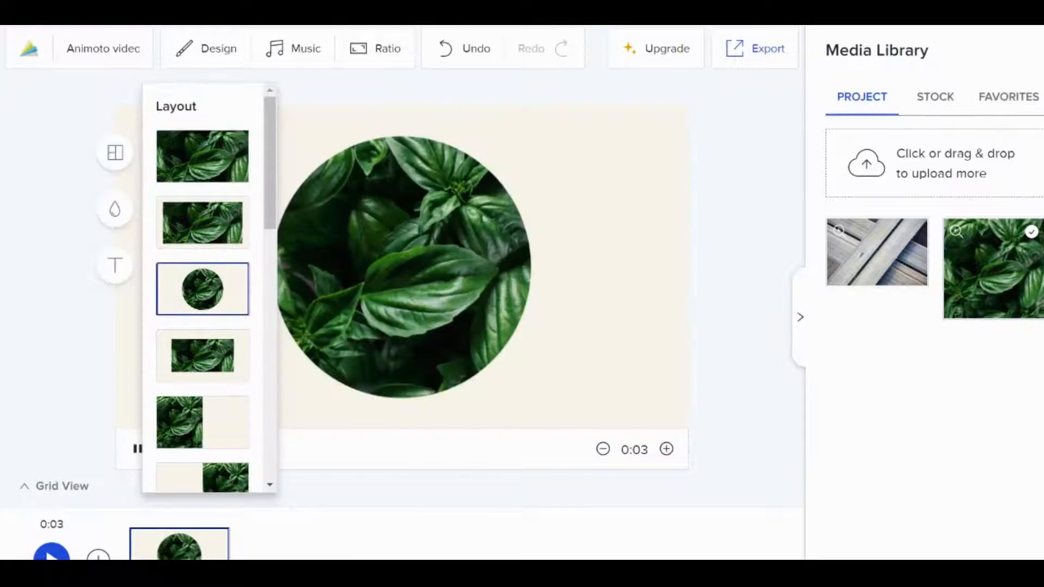
pyautogui.click(81, 375)
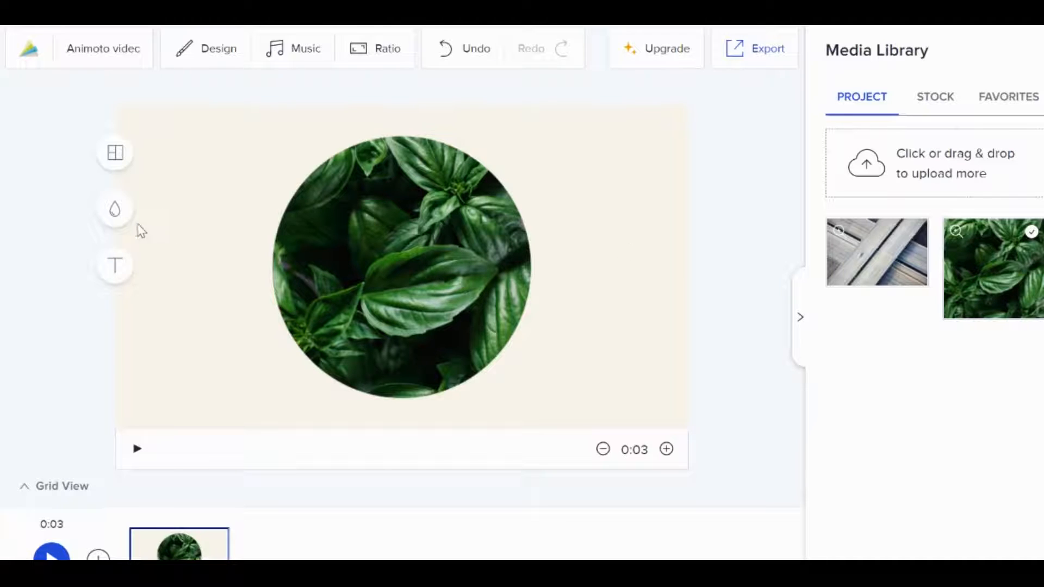
# - Set the block's background color to light pink and add title and subtitle text over the leaf photo
pyautogui.click(114, 209)
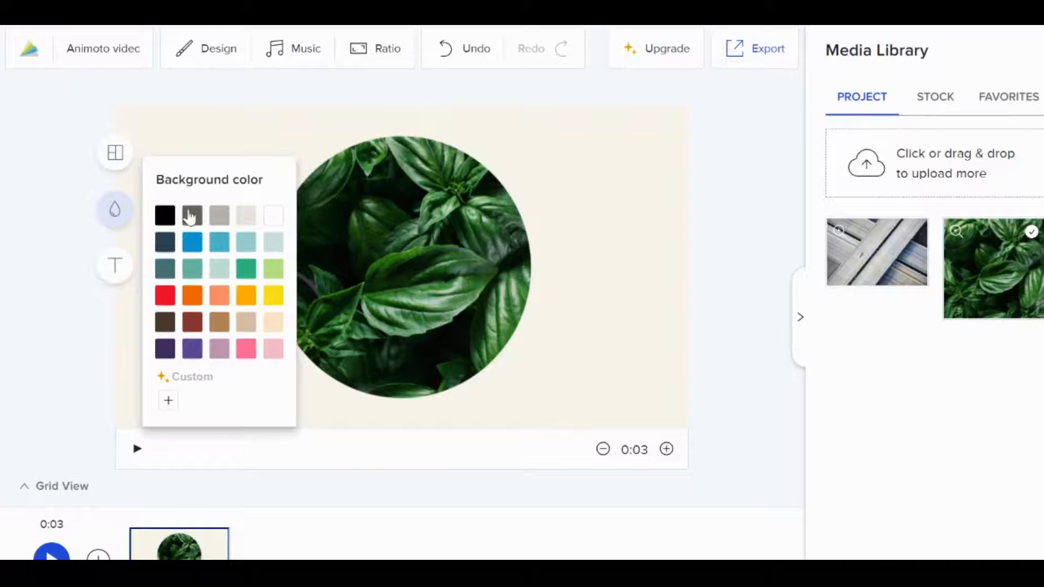
pyautogui.click(272, 350)
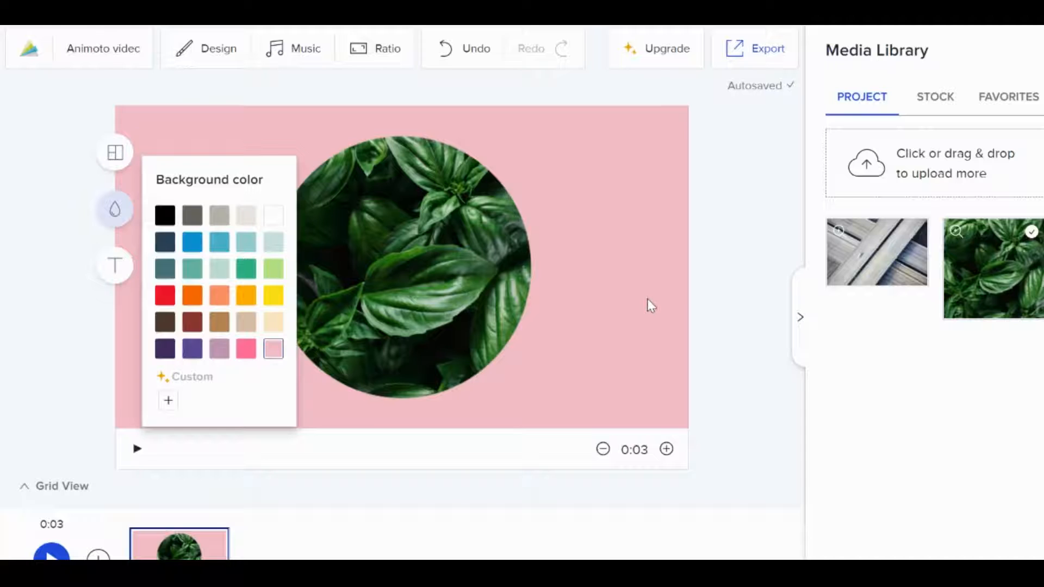
pyautogui.click(453, 240)
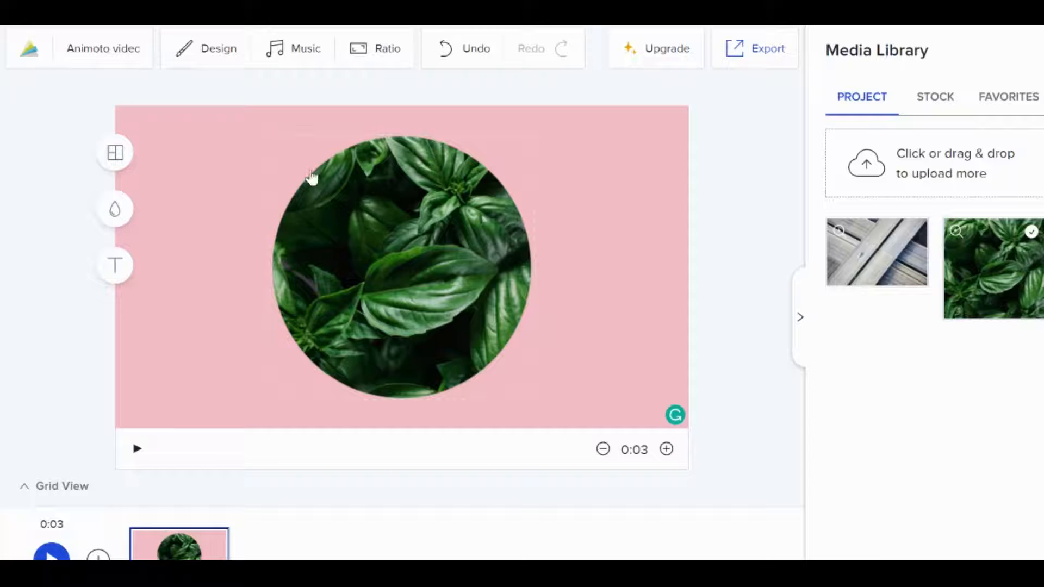
pyautogui.click(114, 269)
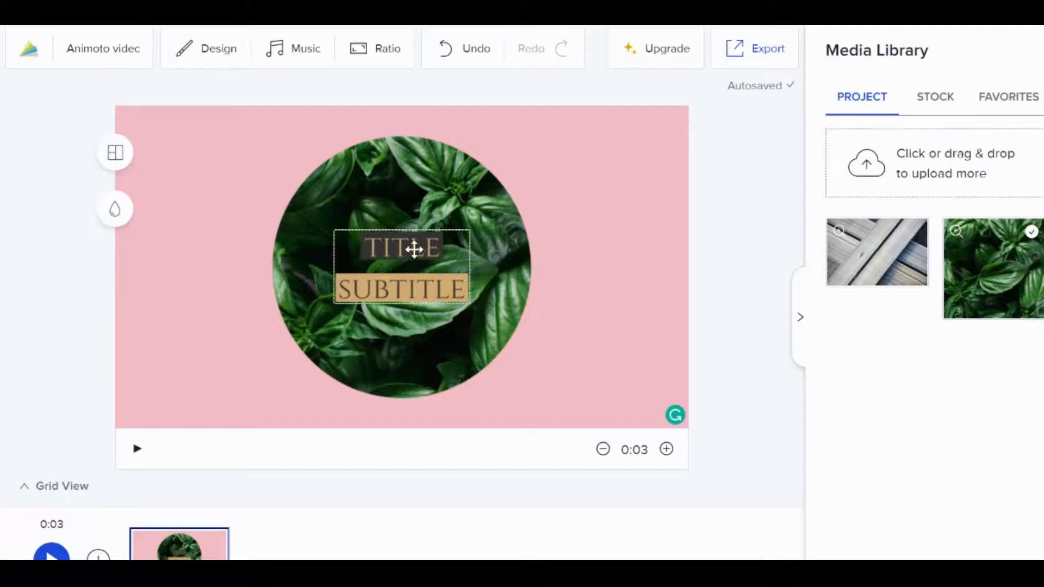
pyautogui.click(414, 249)
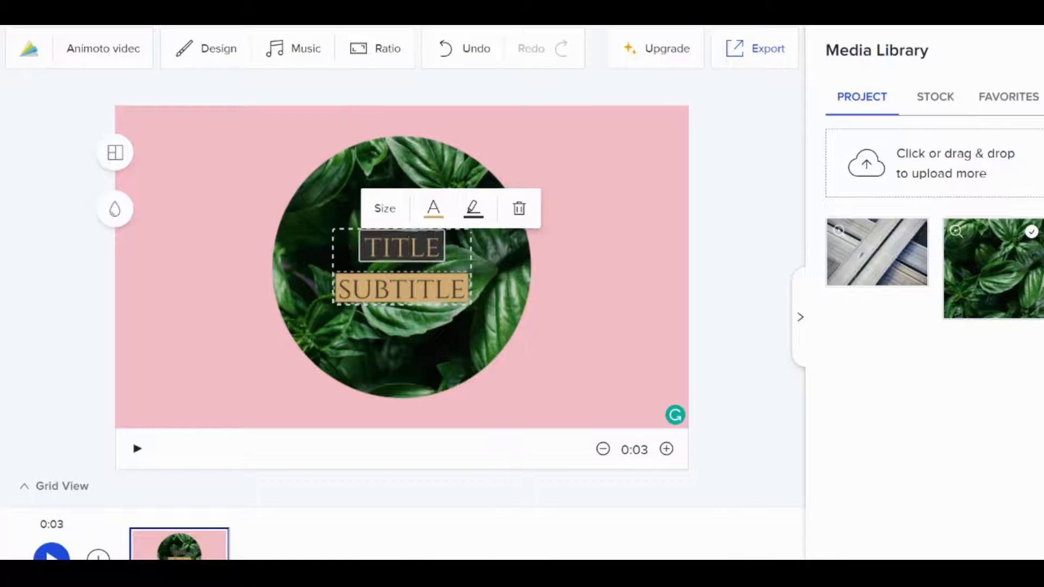
# - Try the Calm Waters theme on the video and switch the theme to Fashion Forward
pyautogui.click(208, 57)
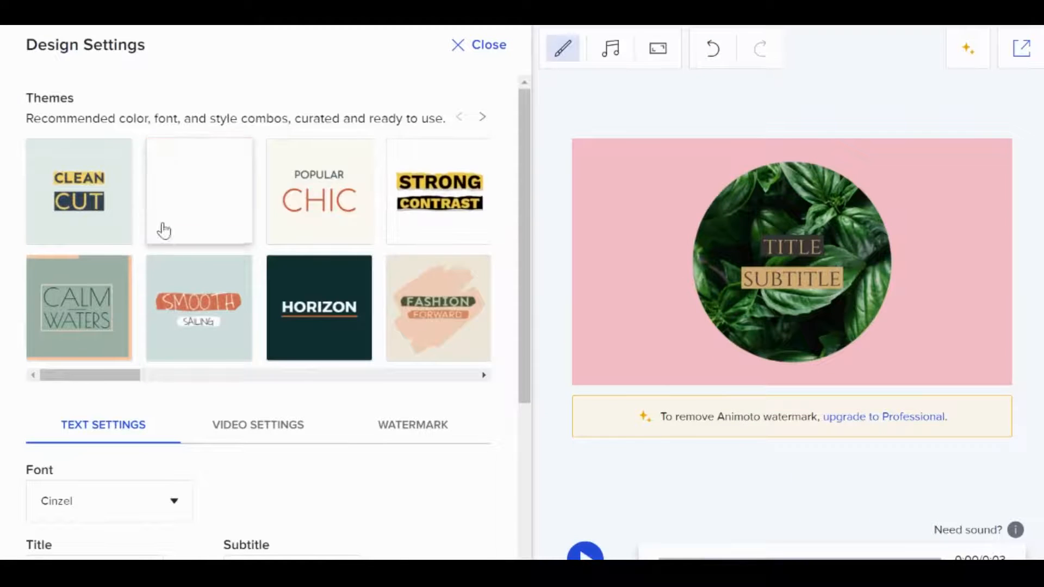
pyautogui.scroll(-2, 228, 111)
pyautogui.scroll(2, 228, 124)
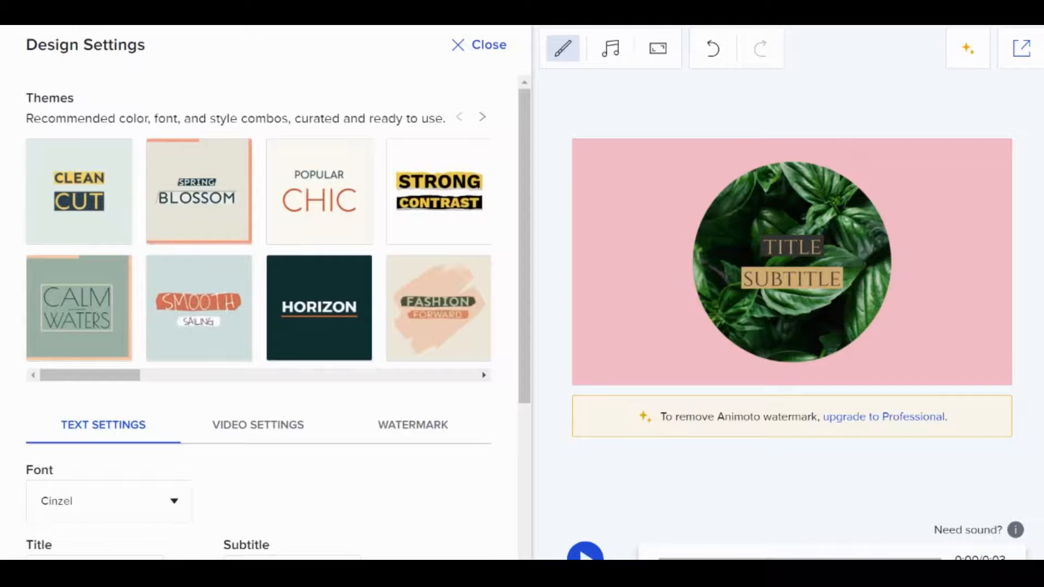
pyautogui.click(93, 321)
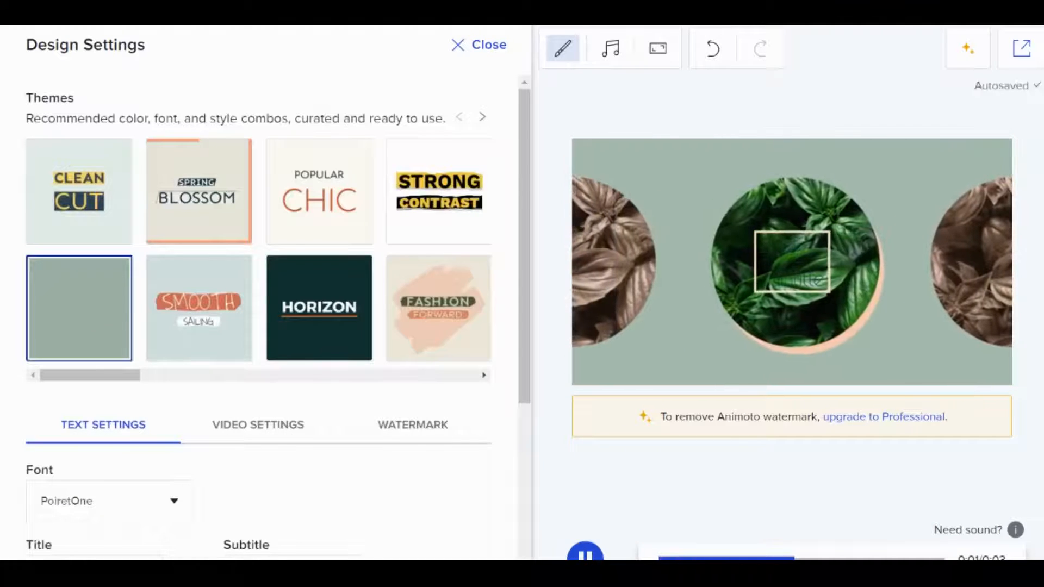
pyautogui.click(443, 319)
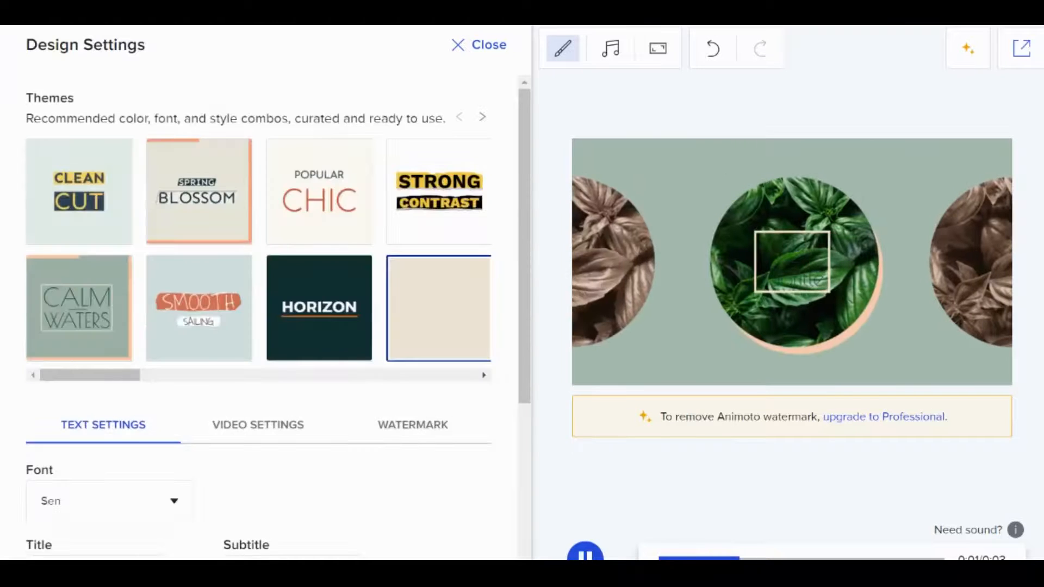
# - Look through the fonts offered in the video's text settings
pyautogui.scroll(-1, 298, 374)
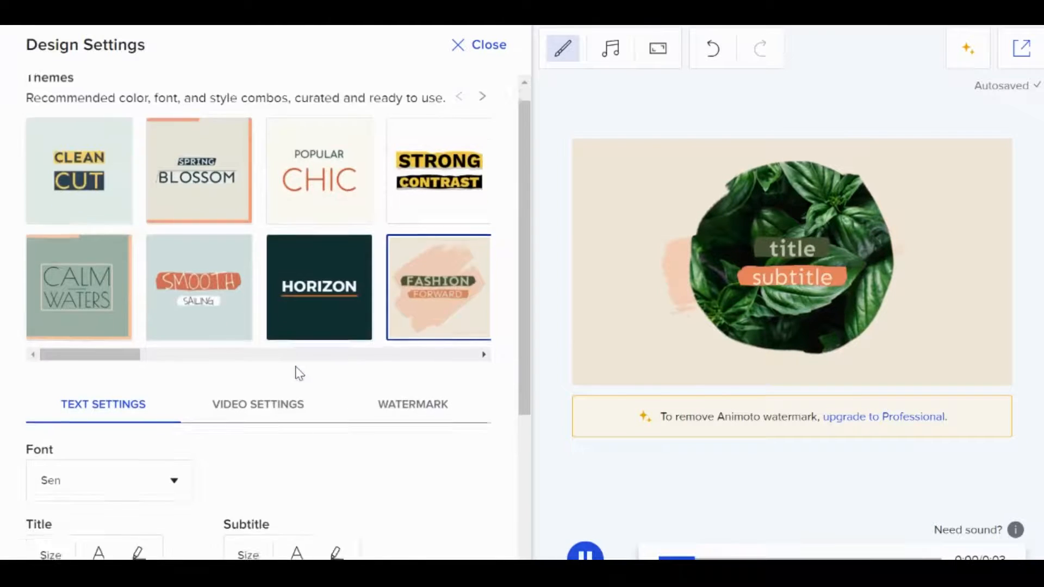
pyautogui.scroll(-5, 298, 373)
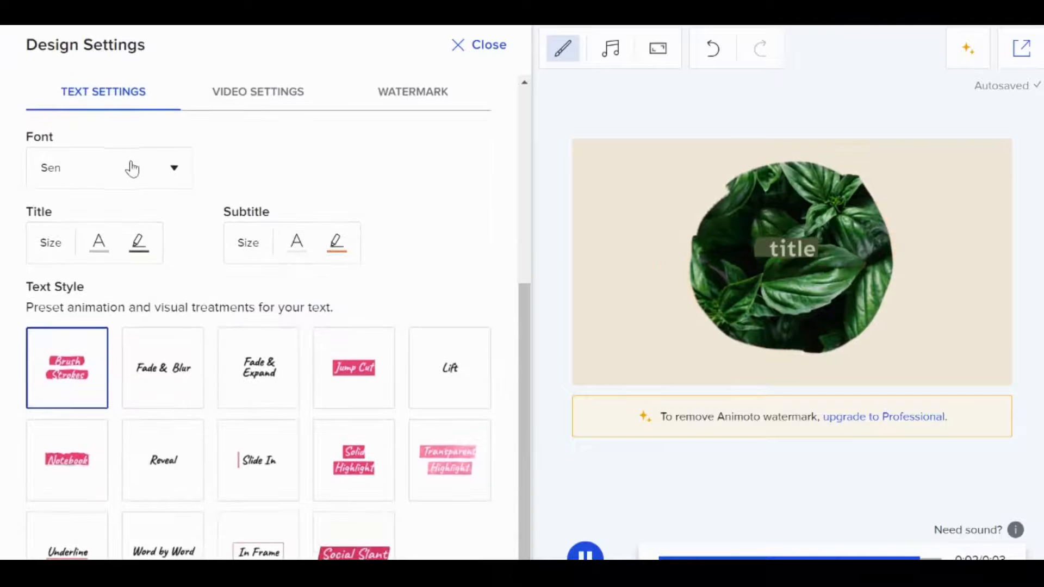
pyautogui.click(170, 174)
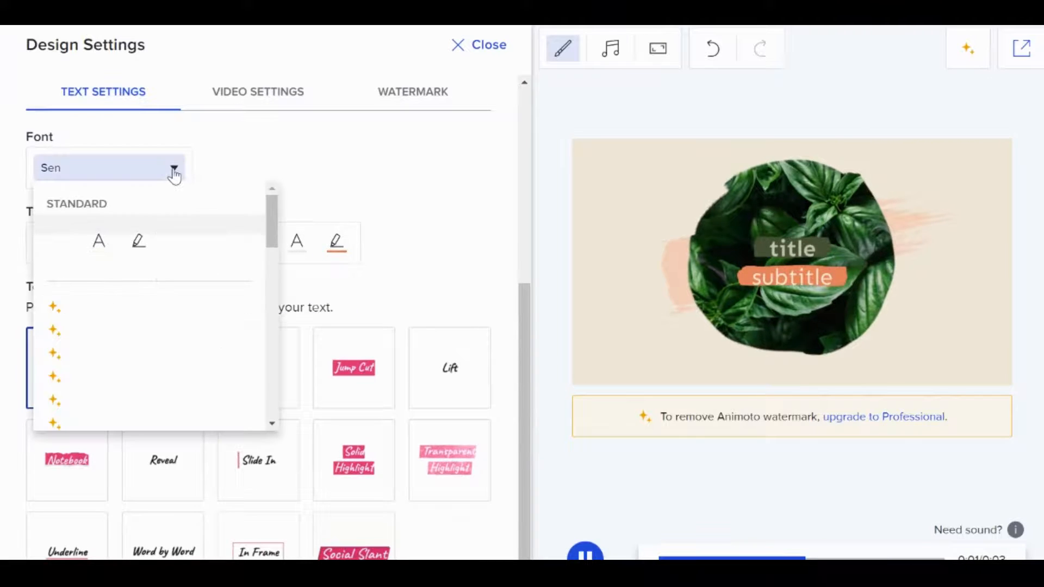
pyautogui.scroll(-2, 179, 305)
pyautogui.scroll(-4, 182, 306)
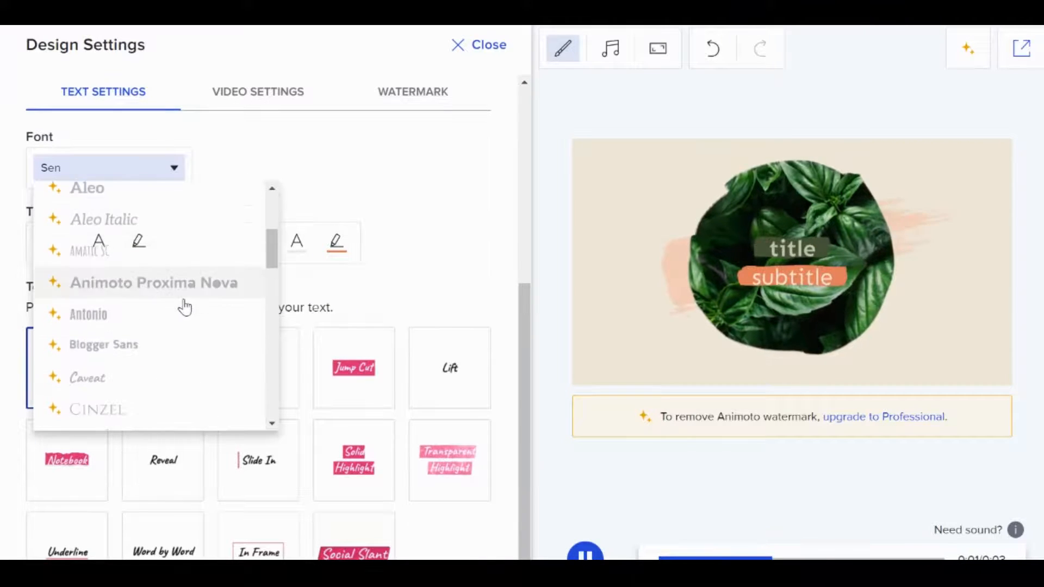
pyautogui.click(394, 187)
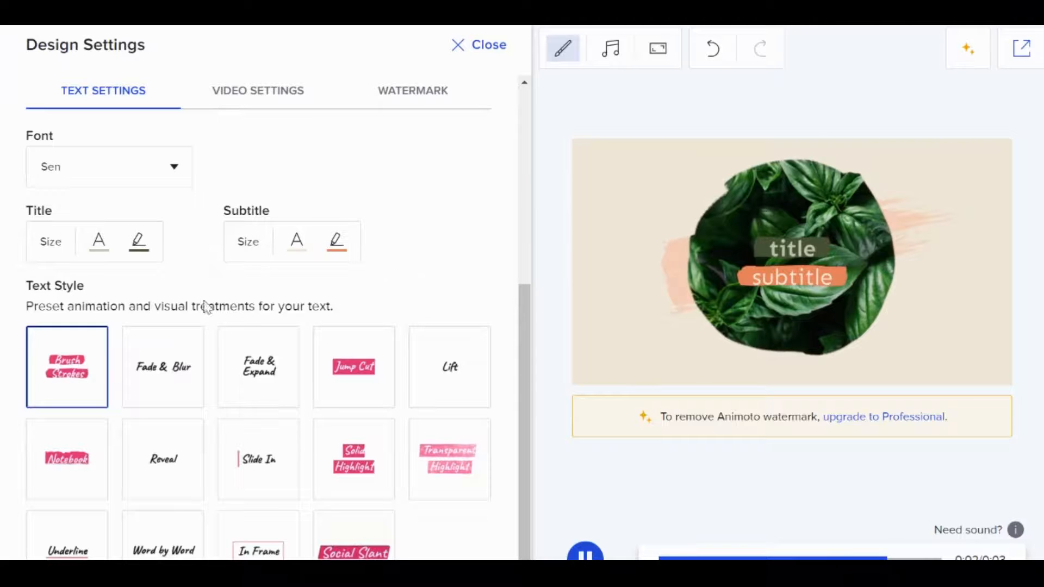
# - Set the video style to Fade in the video's design settings
pyautogui.scroll(-5, 358, 433)
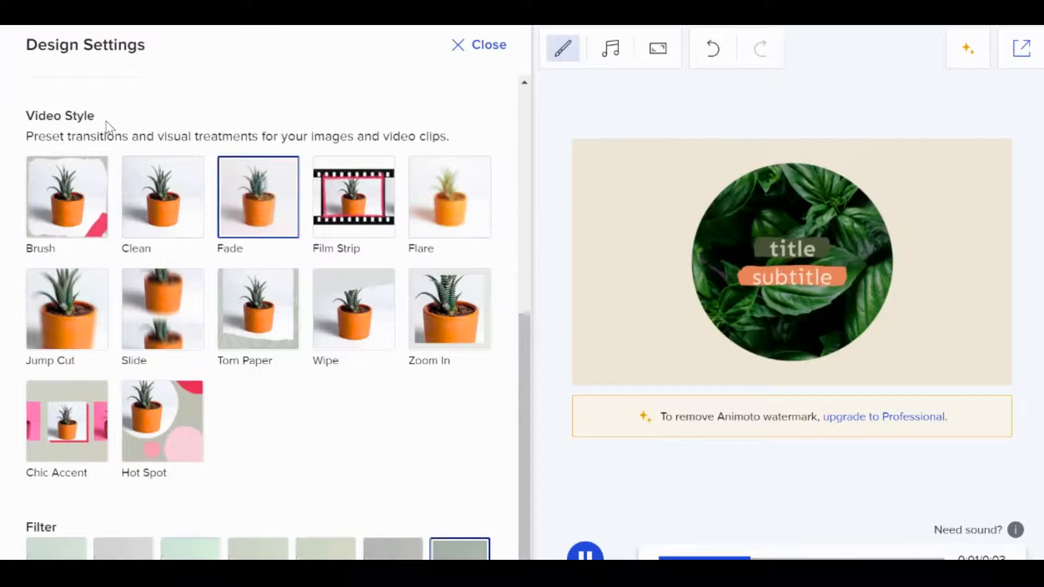
pyautogui.click(260, 209)
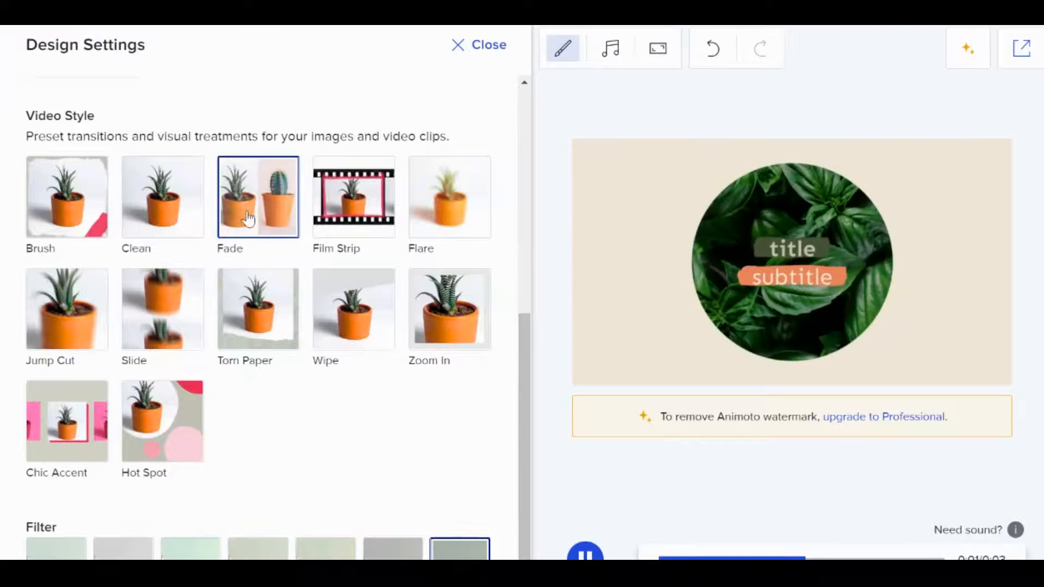
pyautogui.scroll(-1, 258, 304)
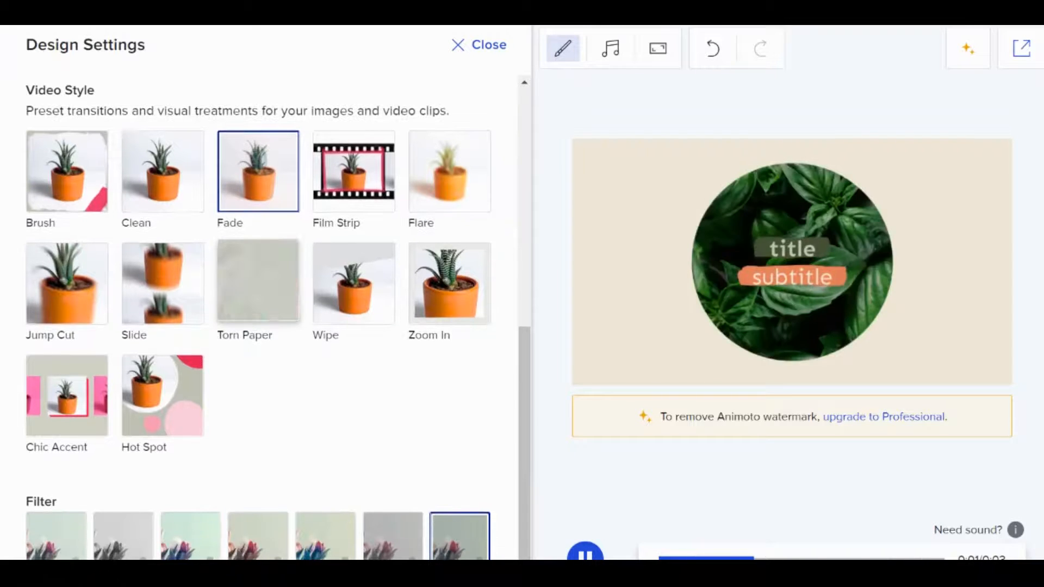
# - Try several image filters on the video, settle on the muted greyish sixth one, and leave the design settings
pyautogui.click(190, 539)
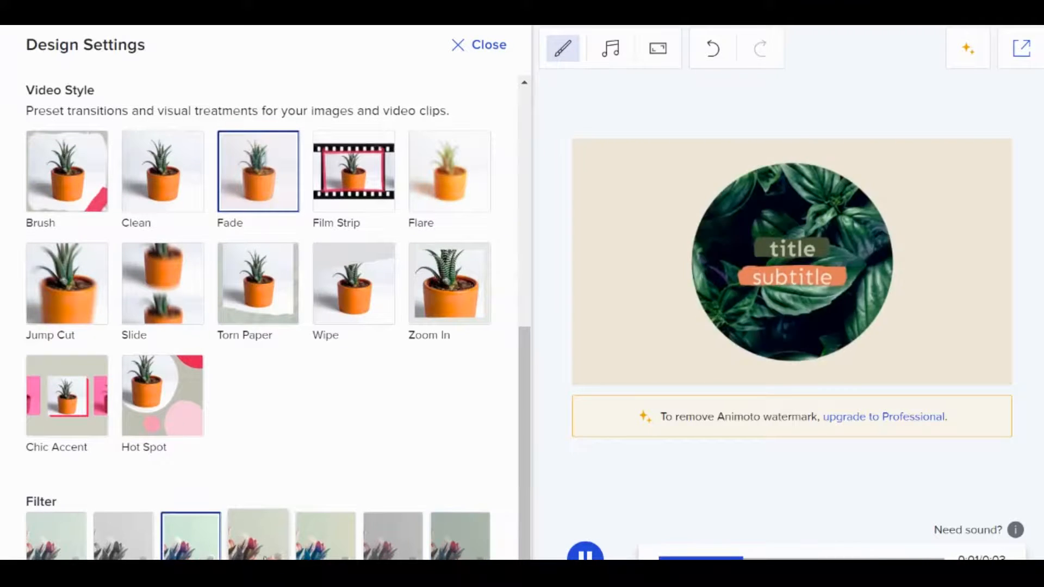
pyautogui.click(265, 557)
pyautogui.click(392, 547)
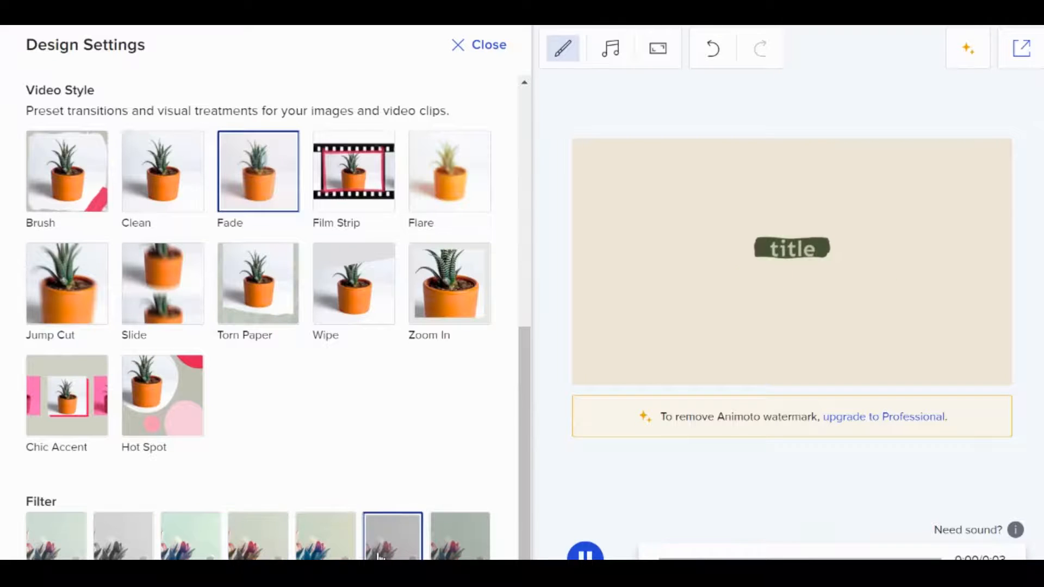
pyautogui.scroll(9, 349, 520)
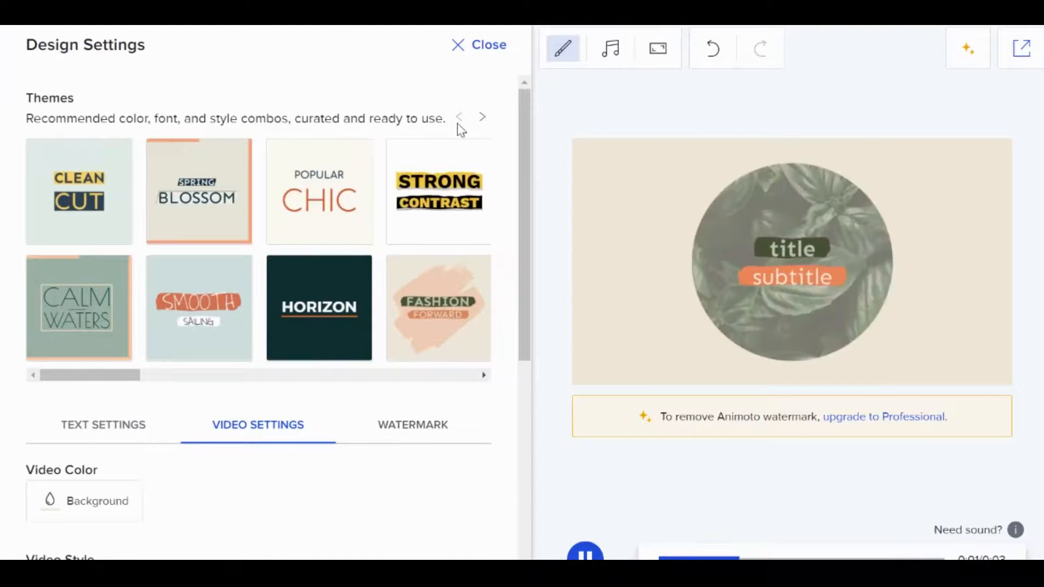
pyautogui.click(473, 46)
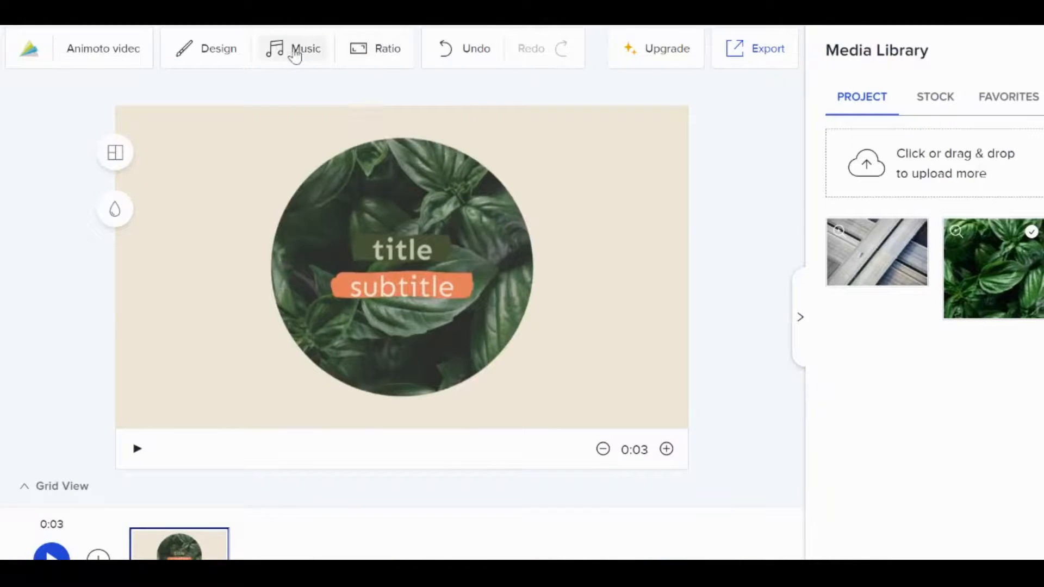
# - Browse the music library's moods and genres and apply the Acoustic track New Hearts as the video's soundtrack
pyautogui.click(295, 53)
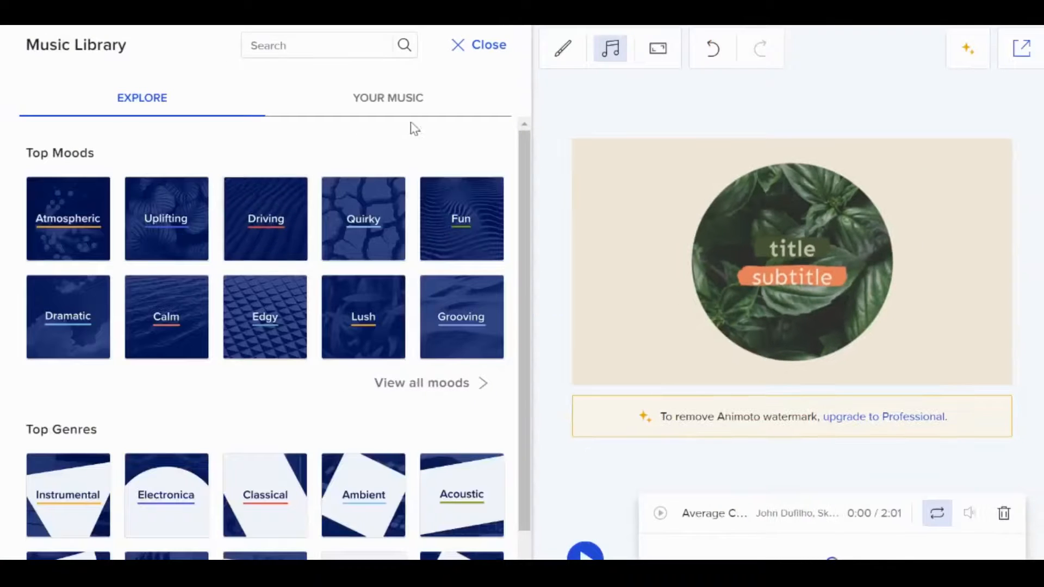
pyautogui.scroll(-2, 304, 136)
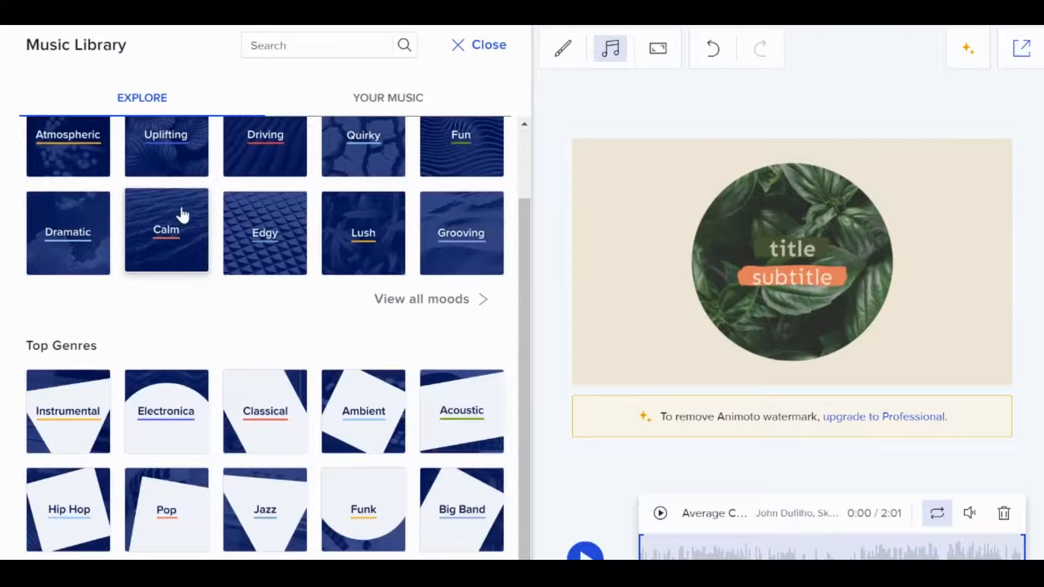
pyautogui.scroll(2, 334, 265)
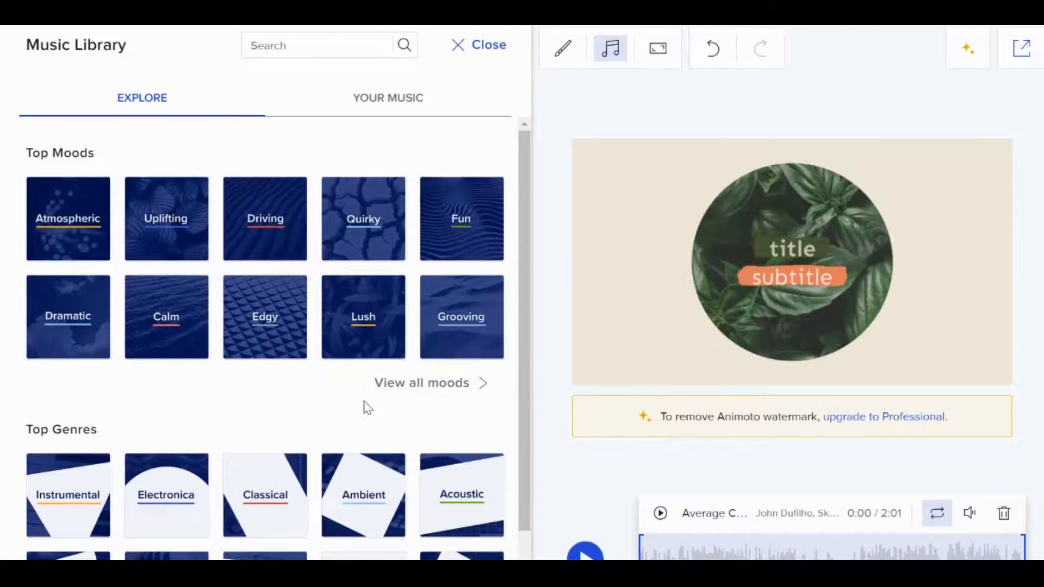
pyautogui.scroll(-2, 332, 390)
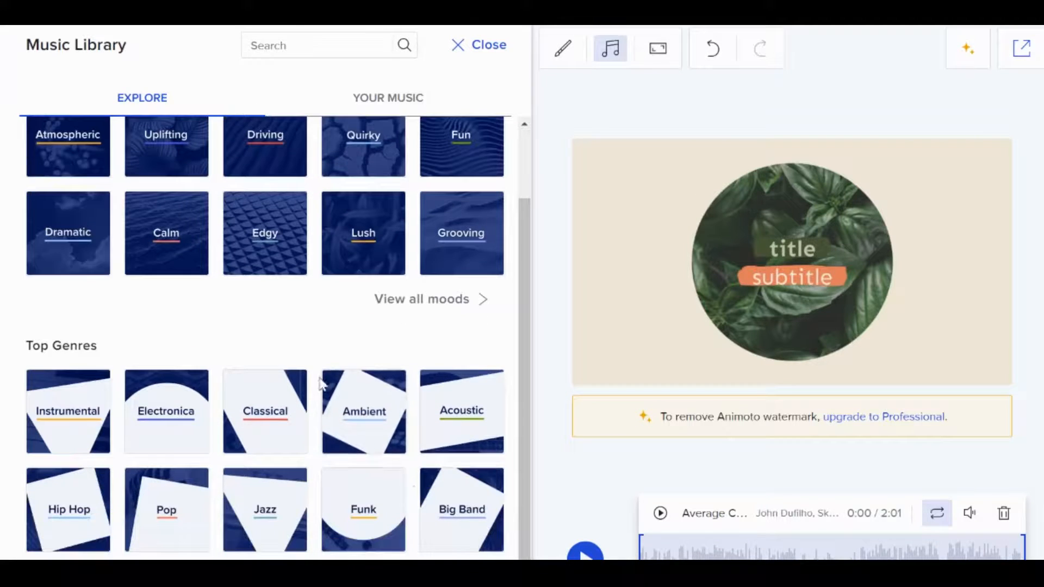
pyautogui.click(464, 395)
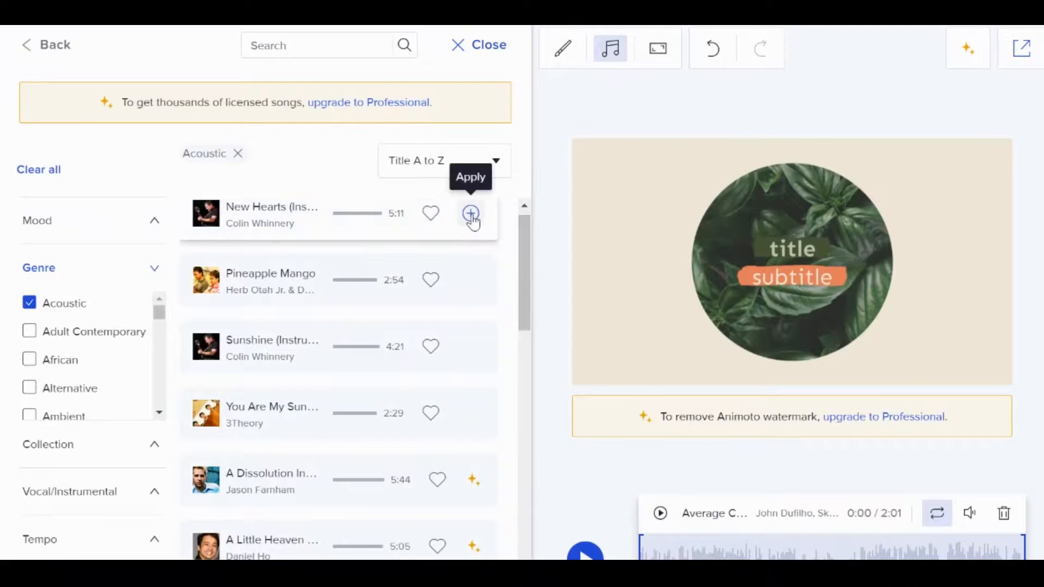
pyautogui.click(471, 214)
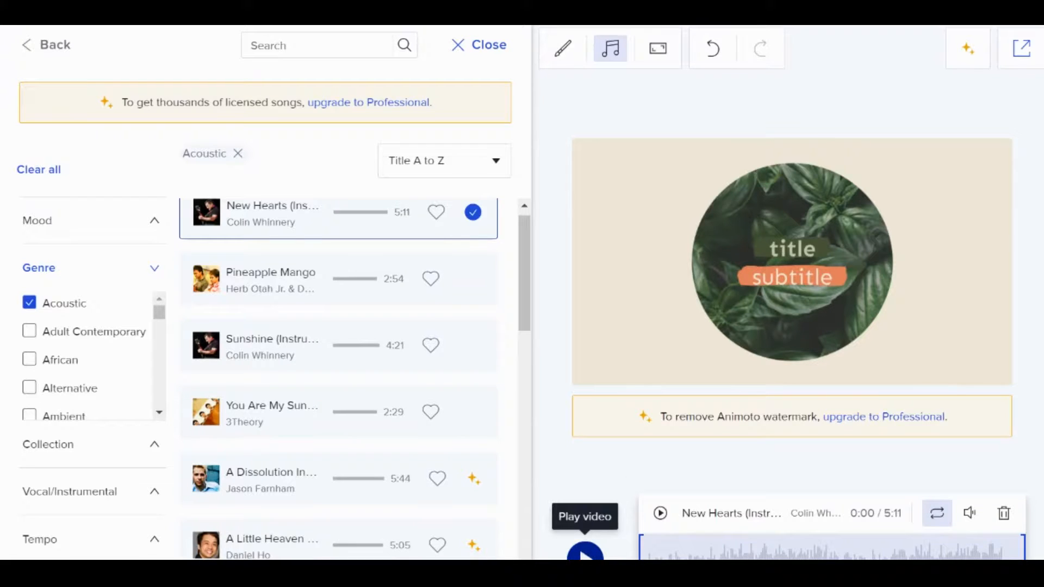
# - Trim the end of the New Hearts track to about three quarters of its length and leave the music library
pyautogui.moveTo(1024, 547); pyautogui.dragTo(1021, 547)
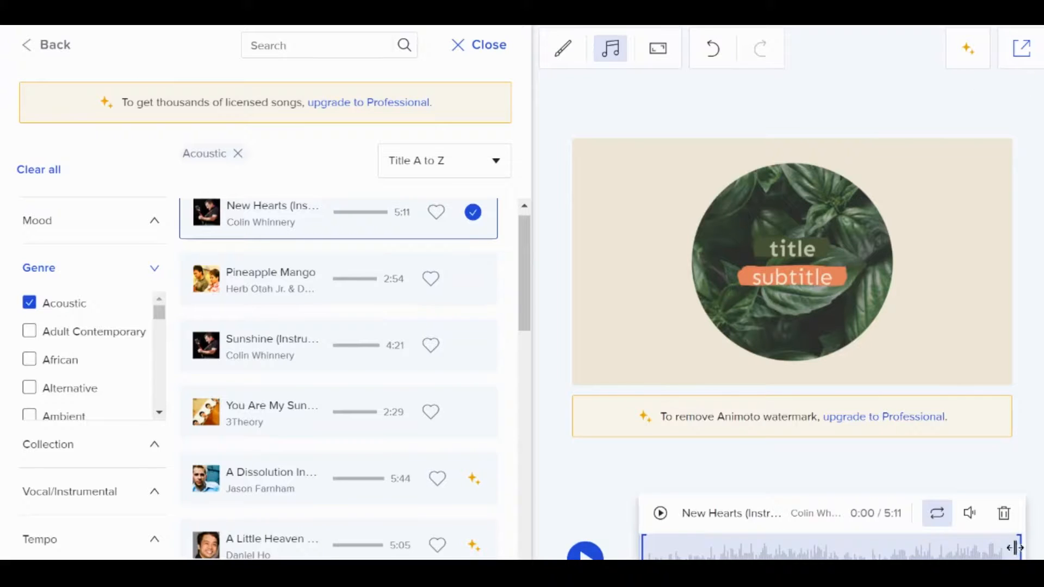
pyautogui.moveTo(1015, 547); pyautogui.dragTo(737, 553)
pyautogui.moveTo(857, 555); pyautogui.dragTo(792, 555)
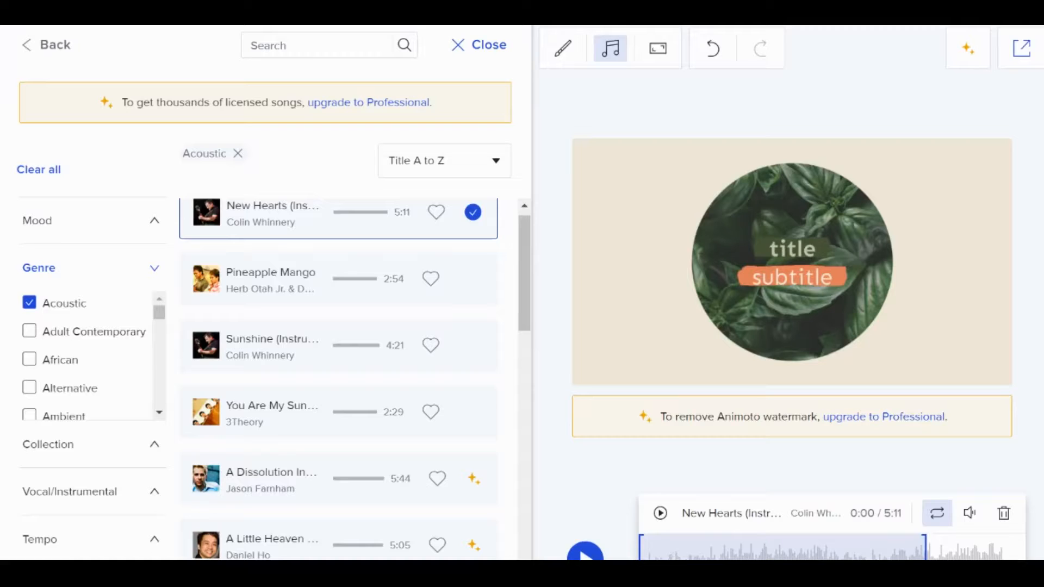
pyautogui.click(474, 51)
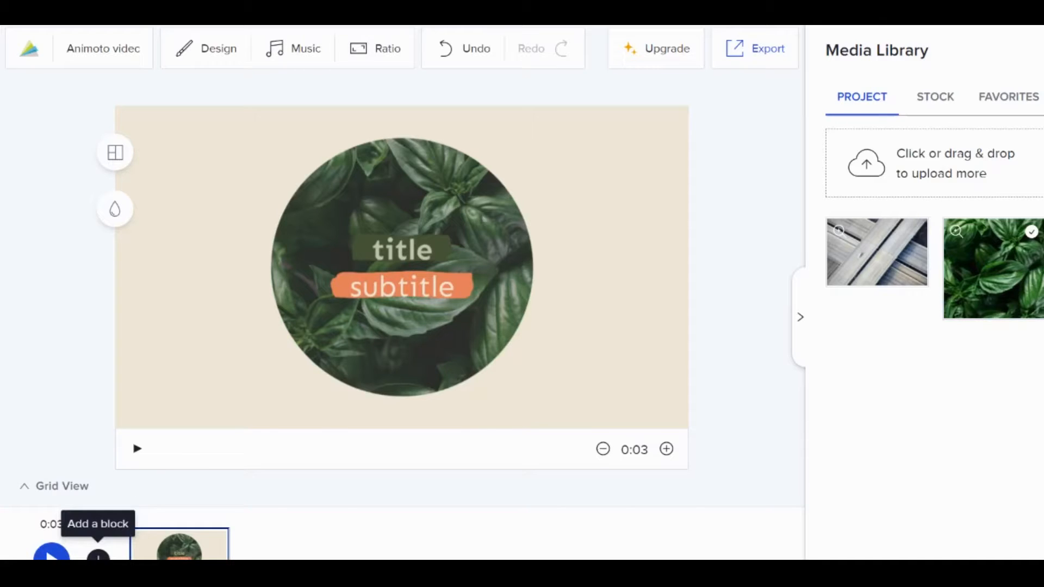
# - Add a media-only block with a single rectangular image framed by a background border, and export the video
pyautogui.click(98, 556)
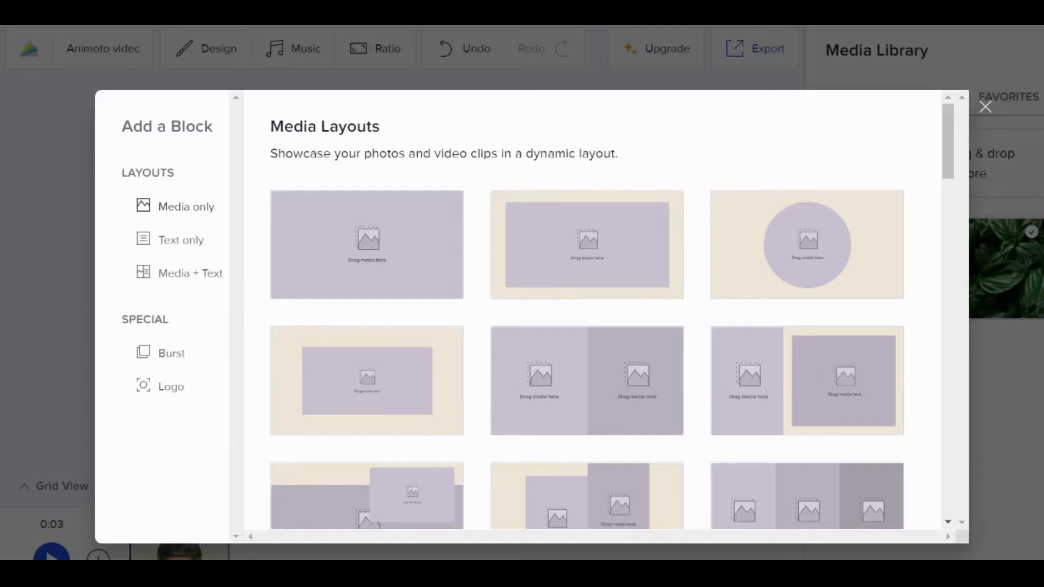
pyautogui.click(591, 265)
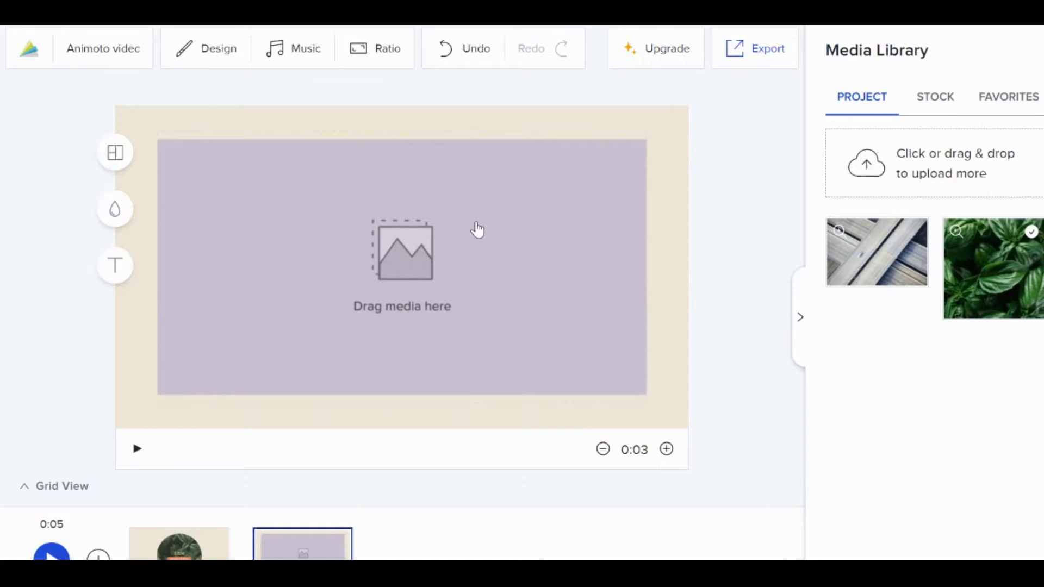
pyautogui.click(743, 60)
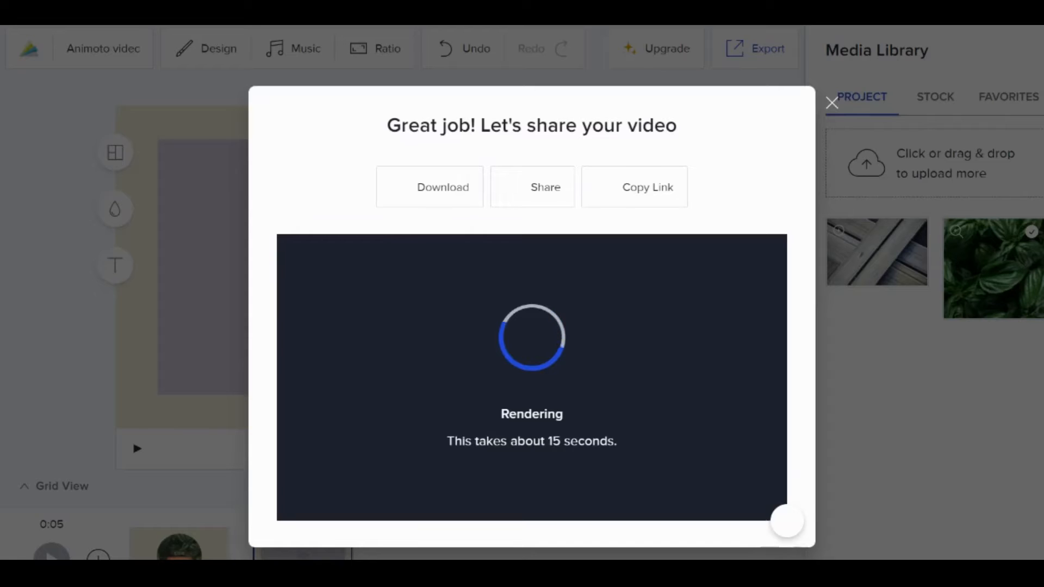